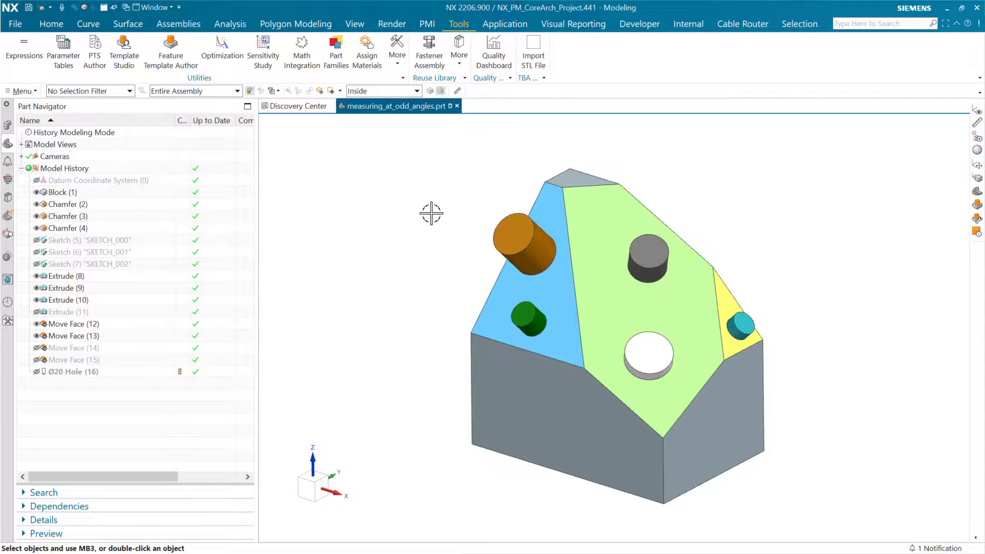
{"action": "left_click", "coordinate": [459, 64]}
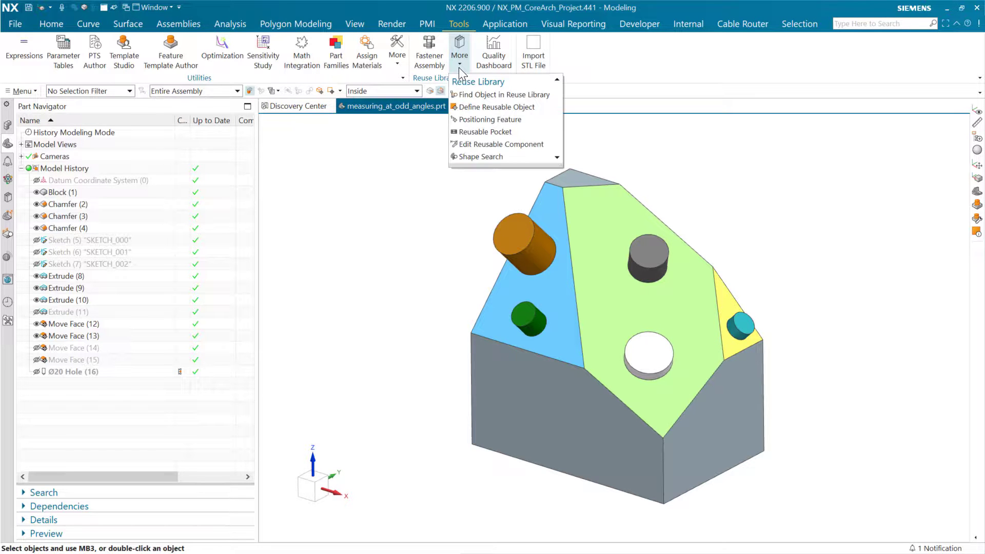
{"action": "left_click", "coordinate": [397, 60]}
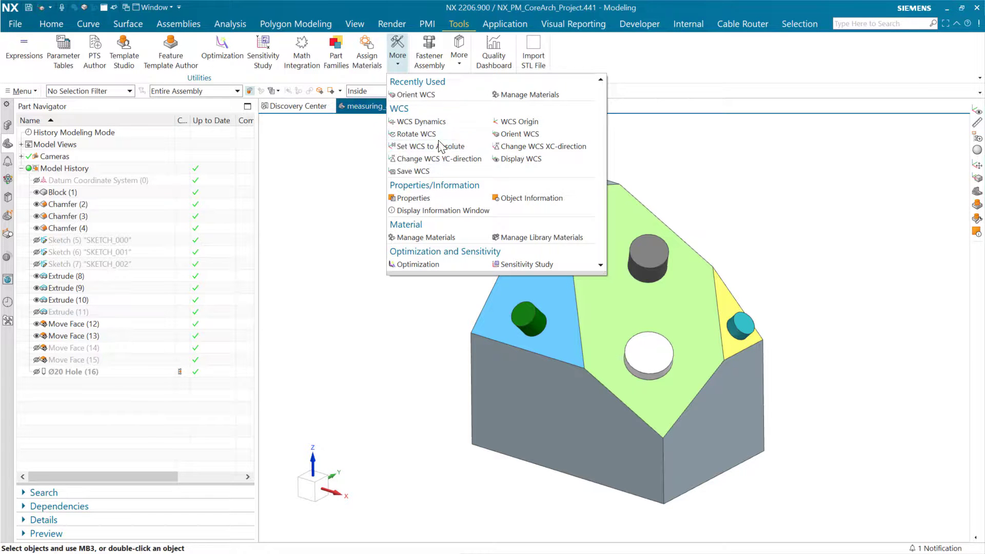
{"action": "left_click", "coordinate": [400, 334]}
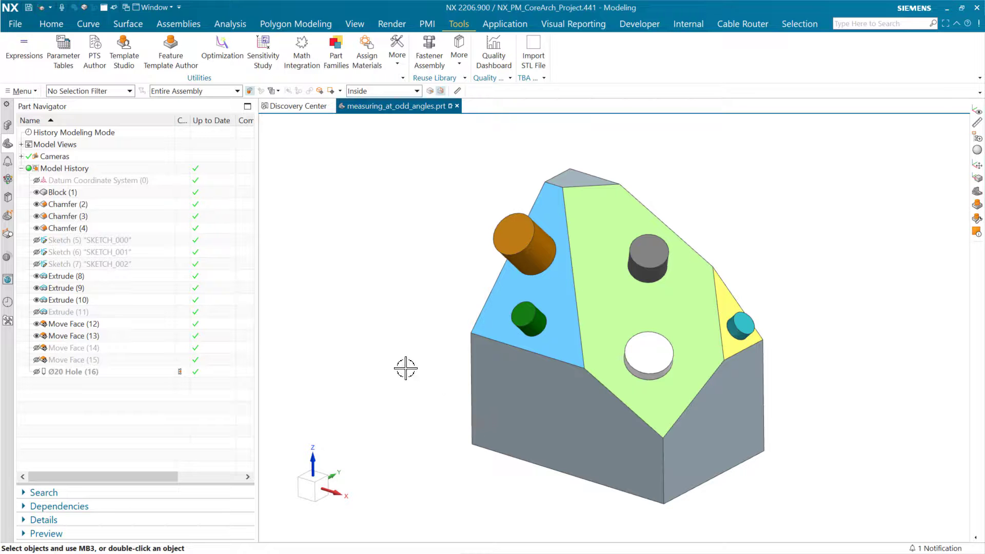
Try moving the work coordinate system dynamically away from the block's lower corner, then return it there
{"action": "double_click", "coordinate": [471, 436]}
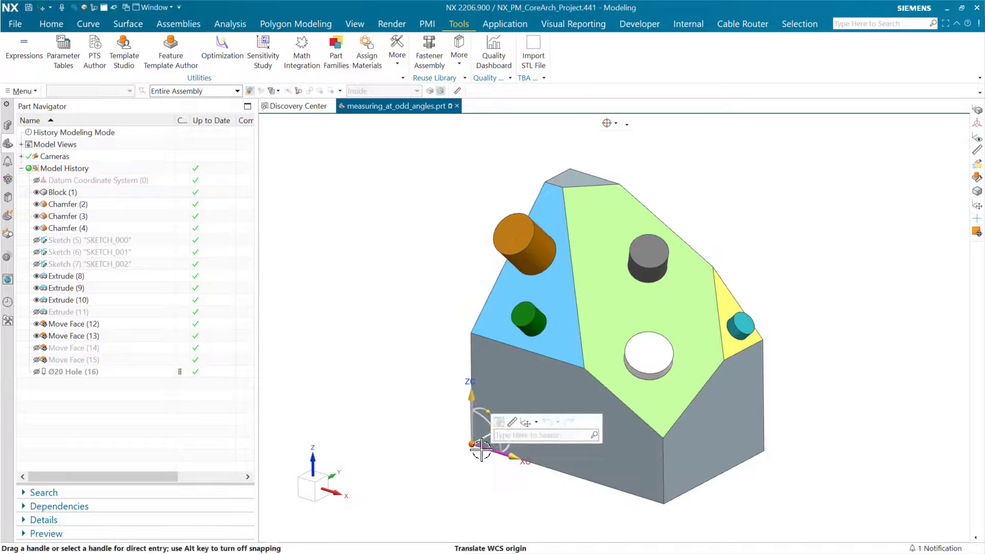
{"action": "left_click_drag", "start_coordinate": [473, 398], "coordinate": [637, 345]}
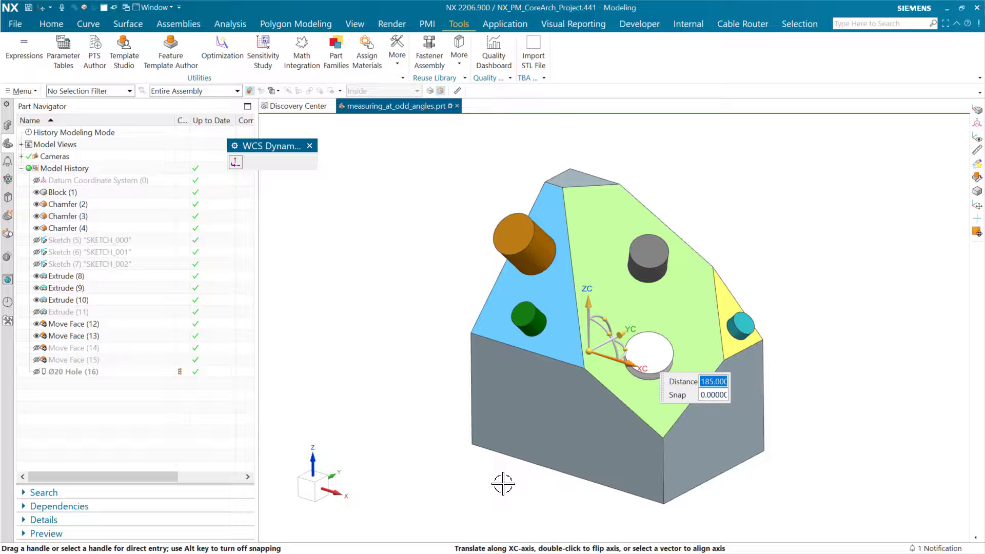
{"action": "key", "text": "ctrl+z"}
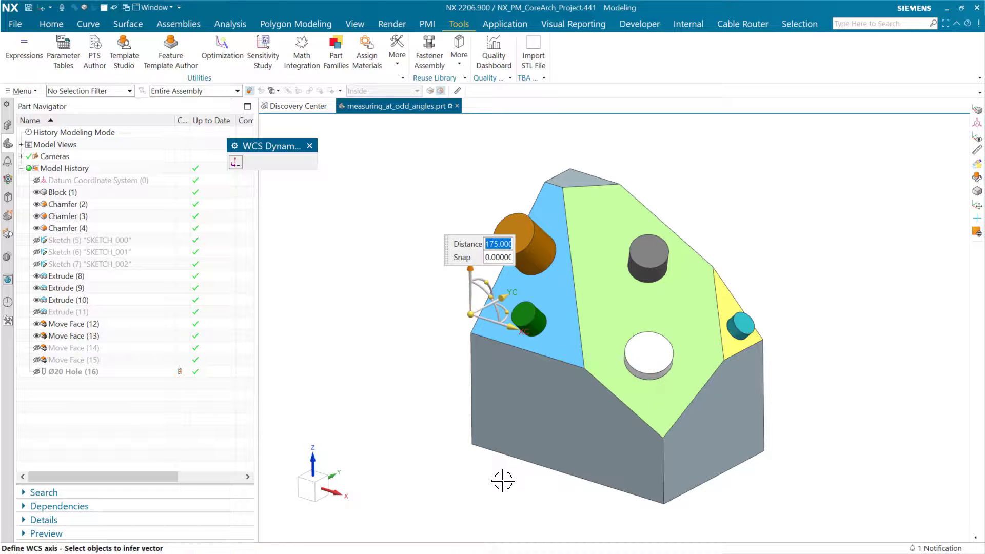
{"action": "key", "text": "ctrl+z"}
{"action": "left_click", "coordinate": [408, 379]}
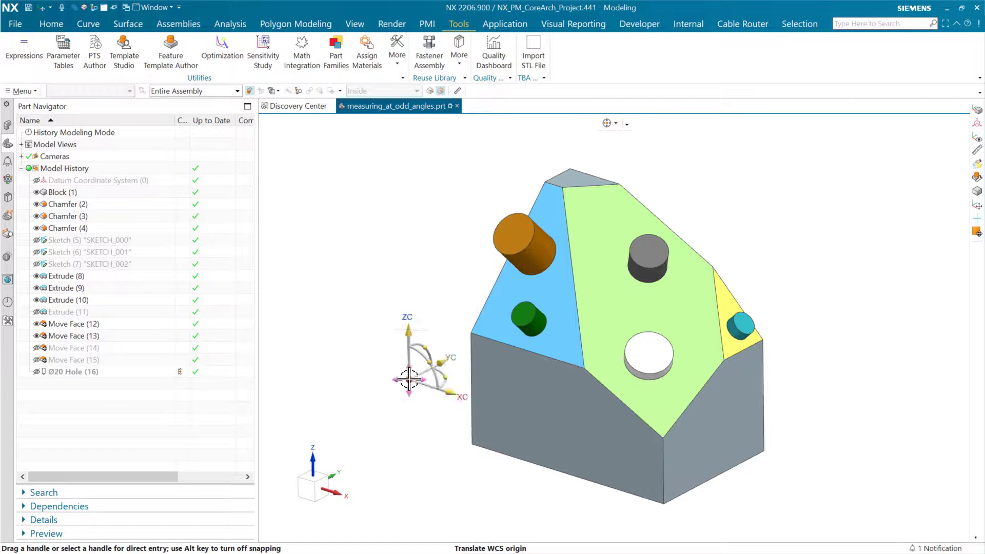
{"action": "left_click", "coordinate": [455, 441]}
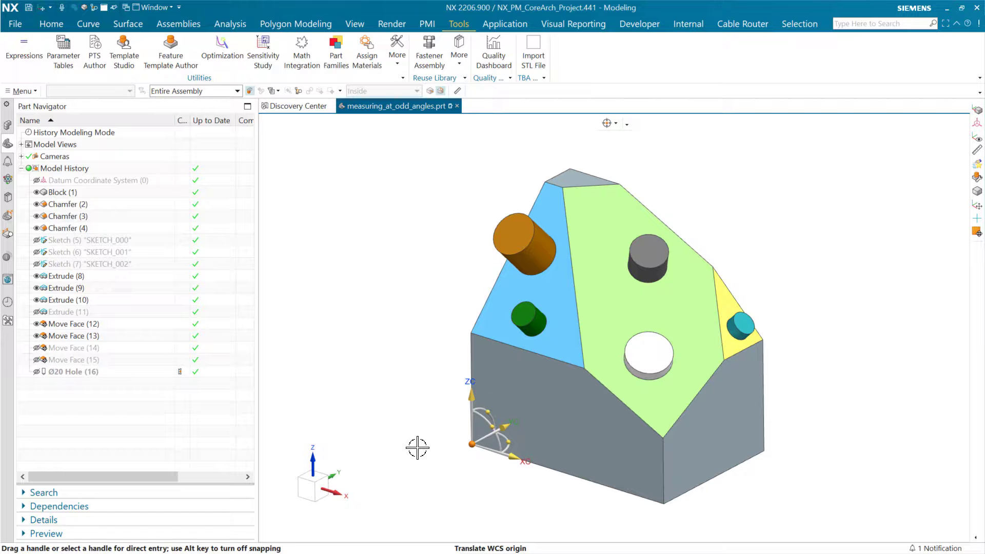
{"action": "middle_click", "coordinate": [417, 447]}
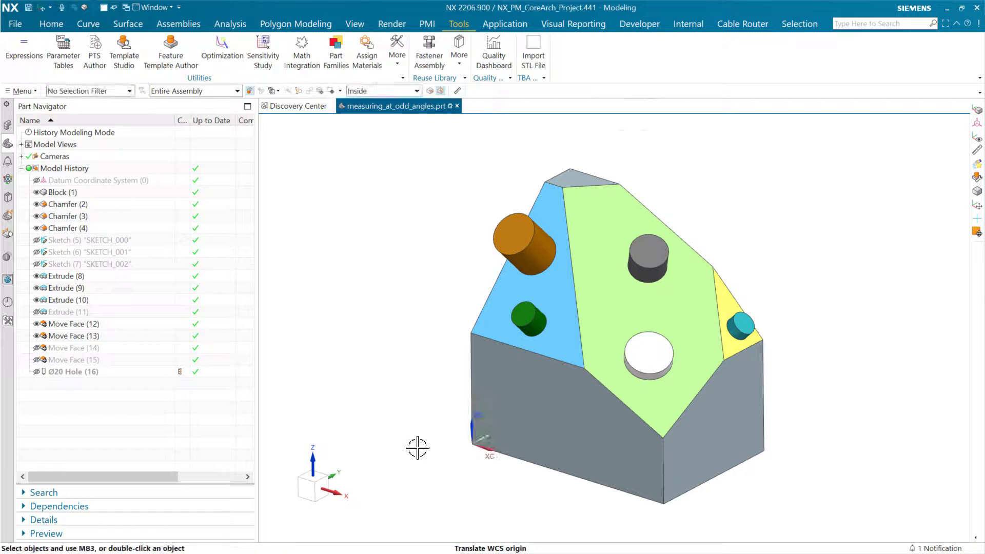
{"action": "left_click", "coordinate": [398, 65]}
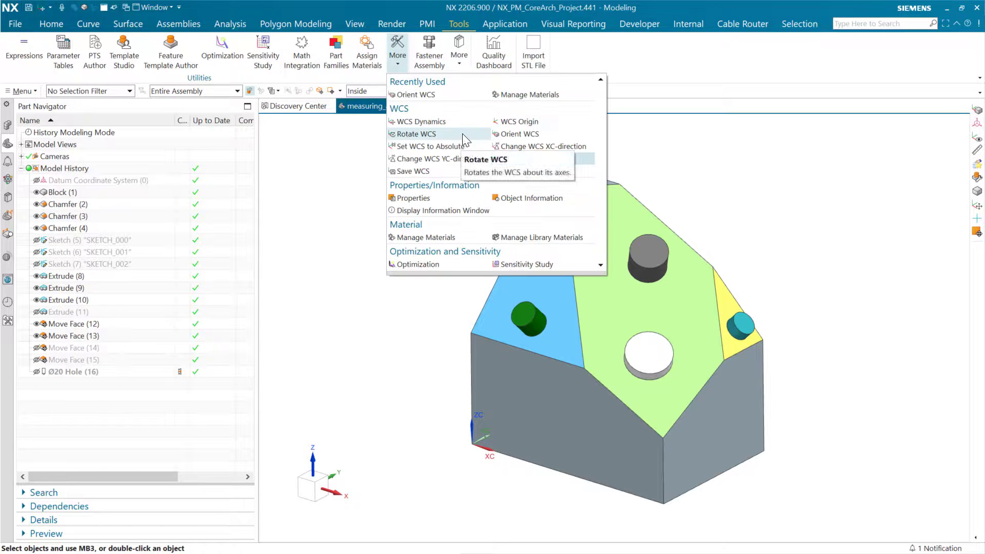
{"action": "left_click", "coordinate": [515, 124]}
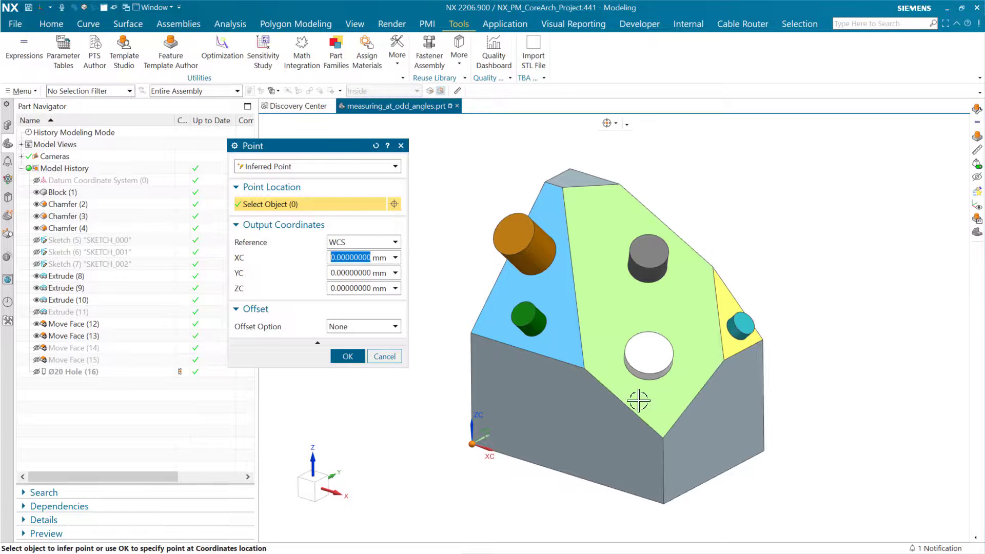
{"action": "middle_click_drag", "start_coordinate": [657, 427], "coordinate": [631, 418]}
{"action": "scroll", "coordinate": [627, 418], "scroll_direction": "up", "scroll_amount": 5}
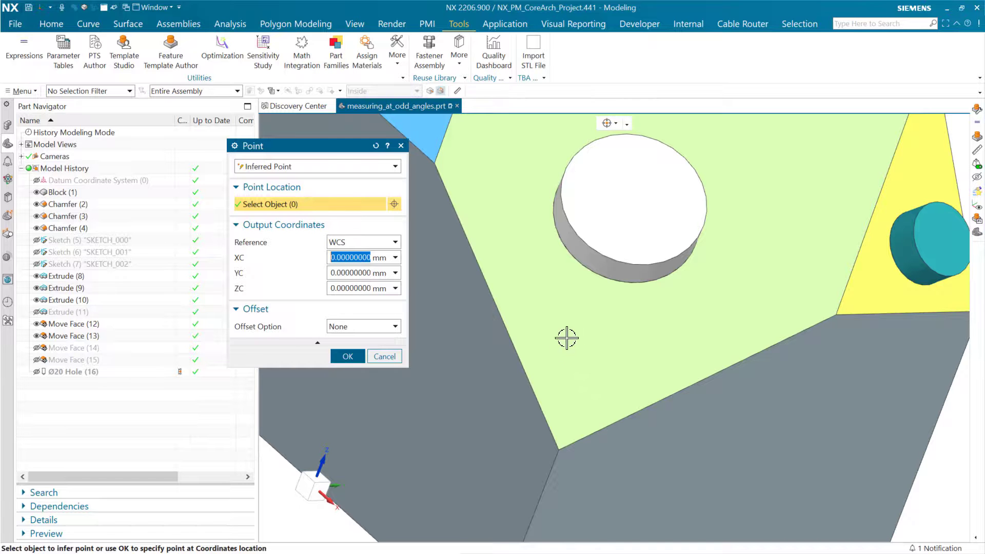
{"action": "scroll", "coordinate": [559, 341], "scroll_direction": "down", "scroll_amount": 2}
{"action": "middle_click_drag", "start_coordinate": [563, 345], "coordinate": [594, 357], "text": "shift"}
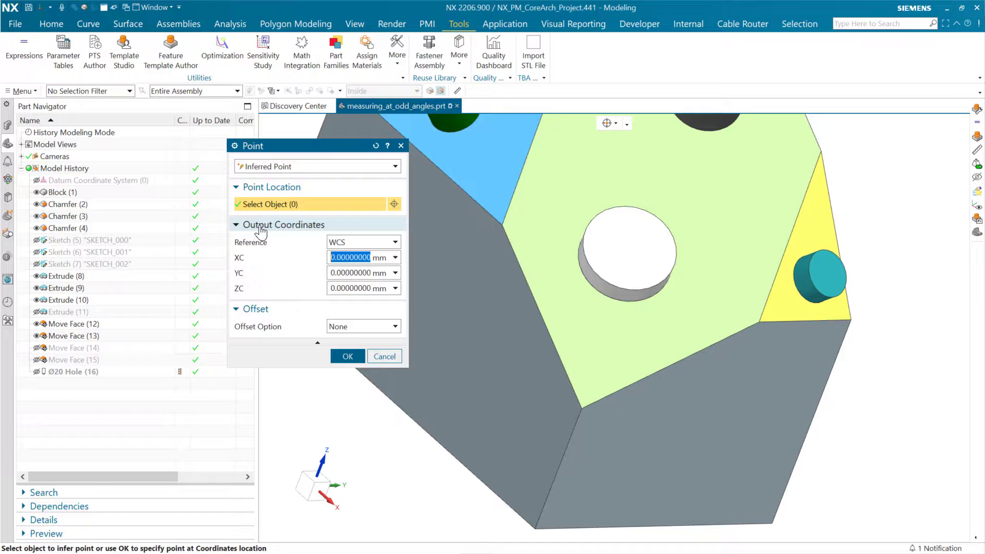
{"action": "left_click", "coordinate": [310, 171]}
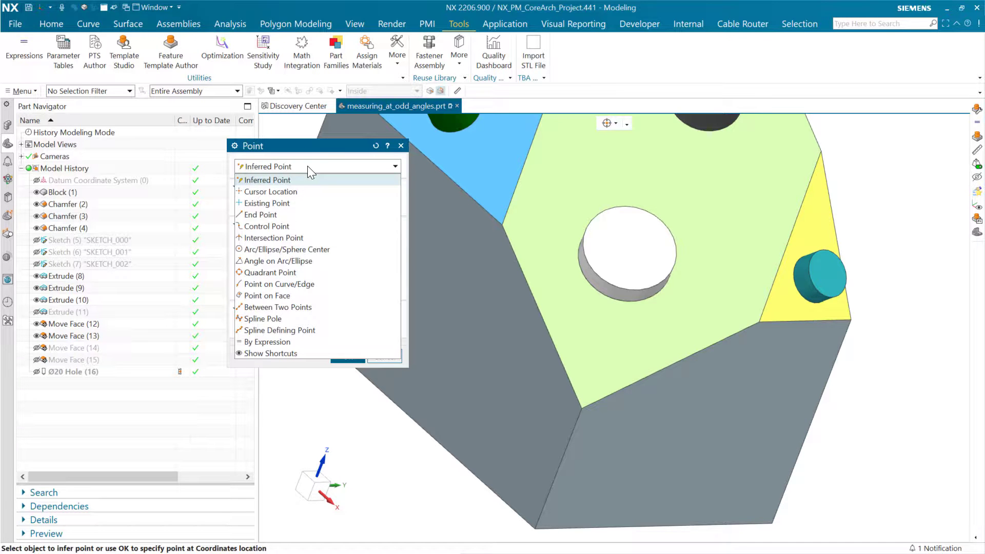
{"action": "left_click", "coordinate": [302, 147]}
{"action": "key", "text": "Escape"}
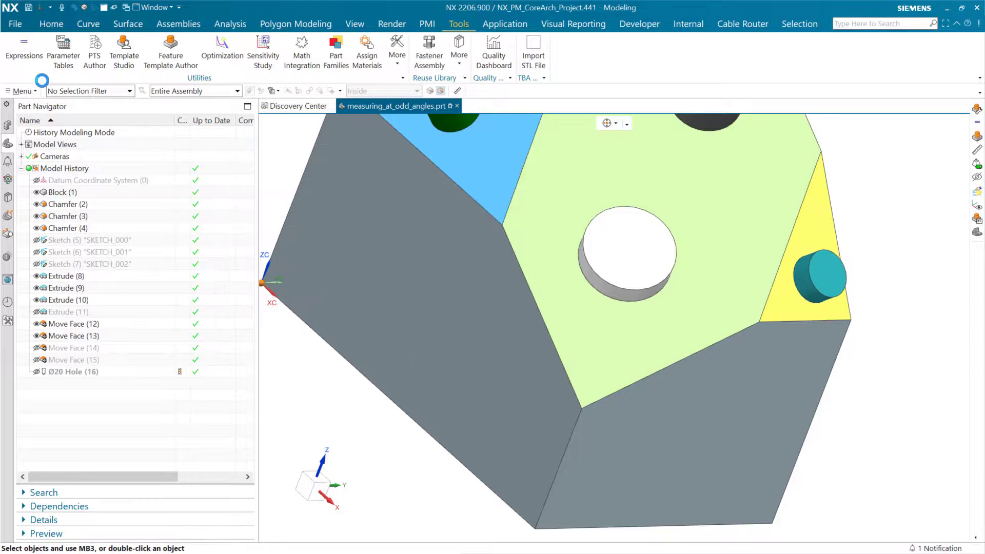
Orient the WCS by X-axis, Y-axis, Origin at the green face's lowest corner, with X and Y along its adjoining right and left edges
{"action": "left_click", "coordinate": [398, 64]}
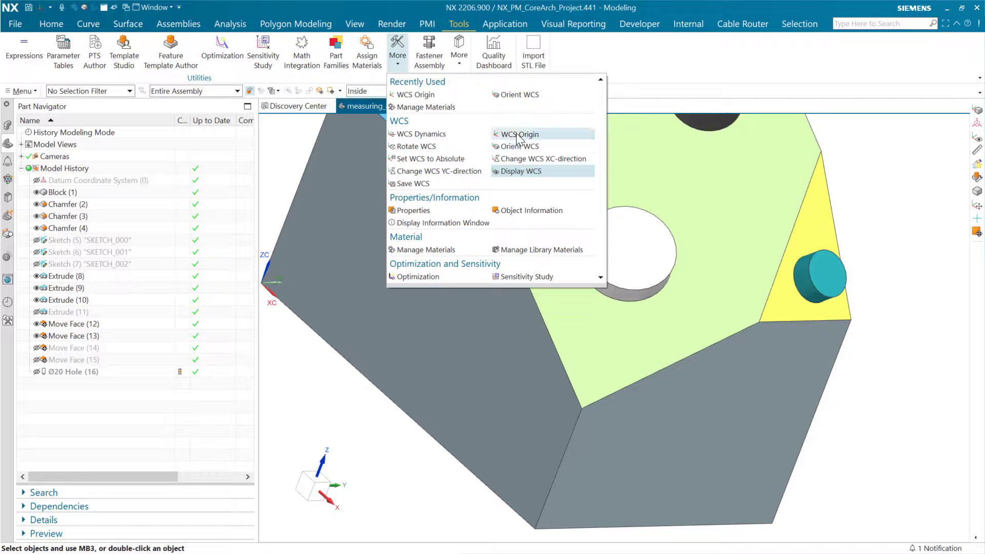
{"action": "left_click", "coordinate": [513, 153]}
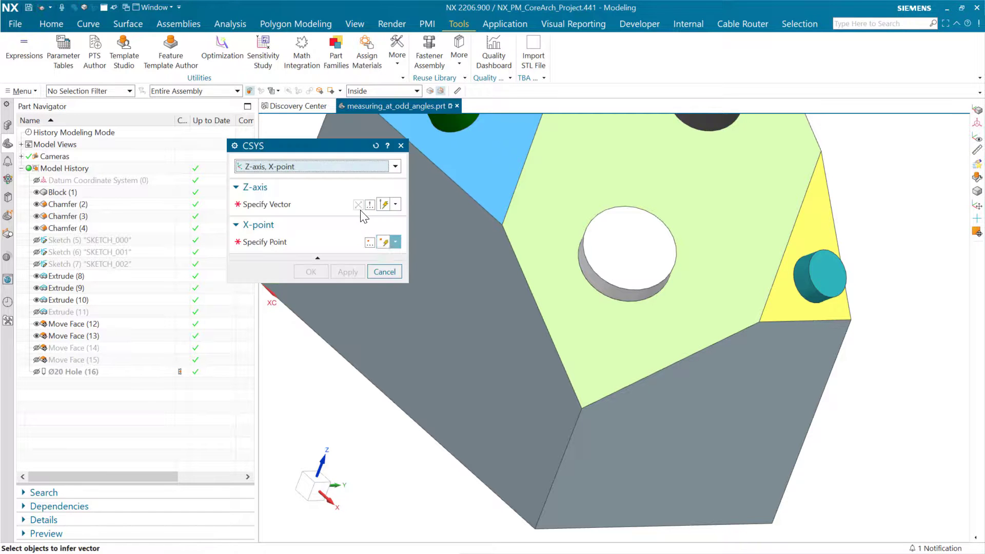
{"action": "left_click", "coordinate": [351, 167]}
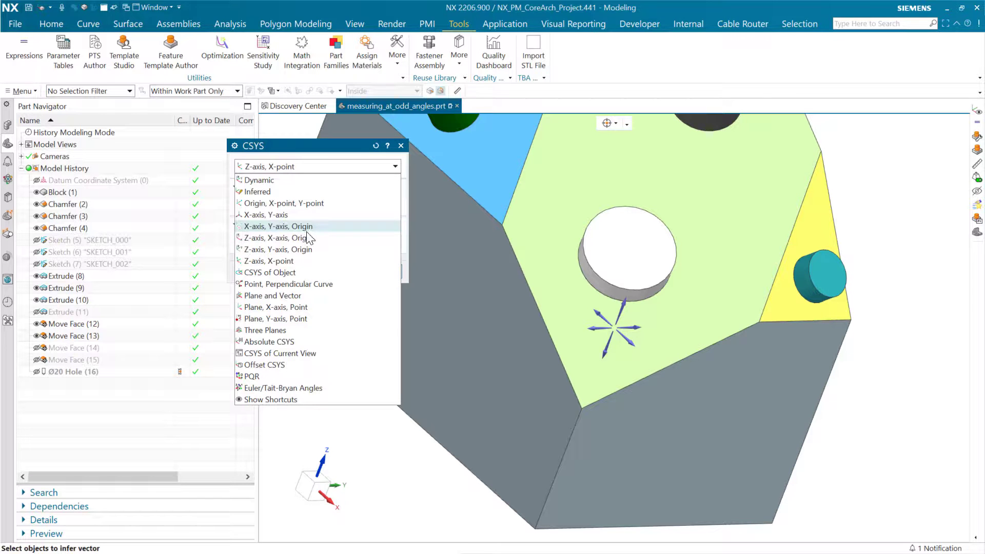
{"action": "left_click", "coordinate": [322, 233]}
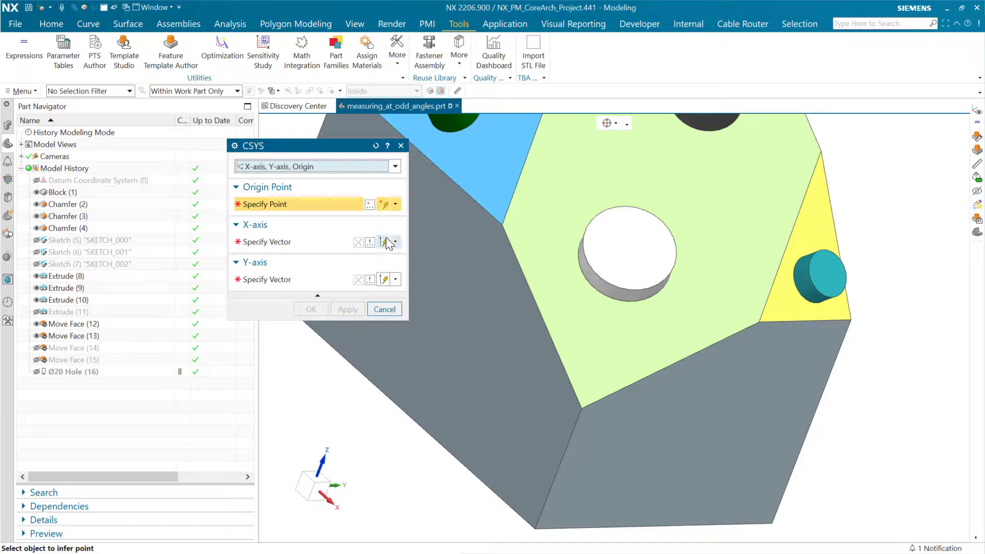
{"action": "left_click", "coordinate": [583, 409]}
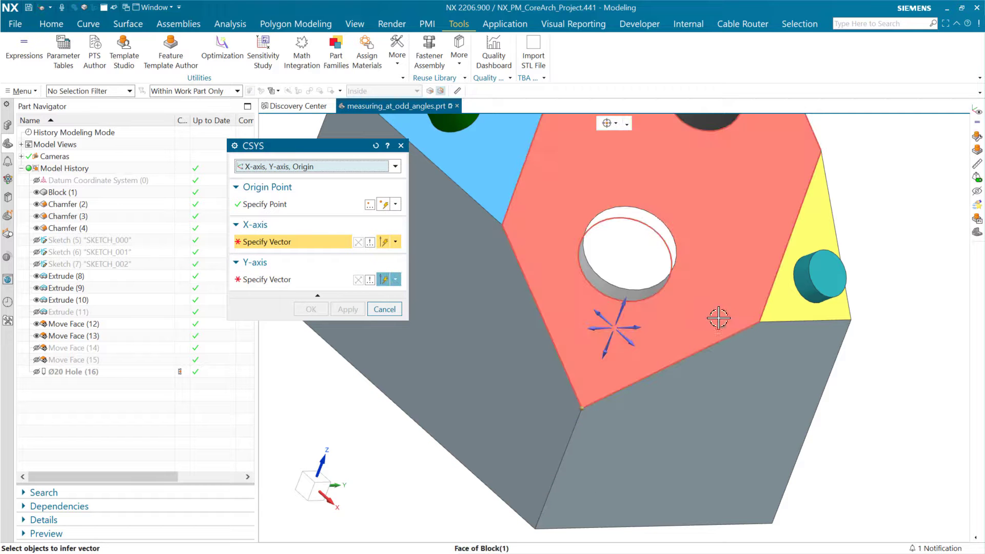
{"action": "left_click", "coordinate": [743, 327]}
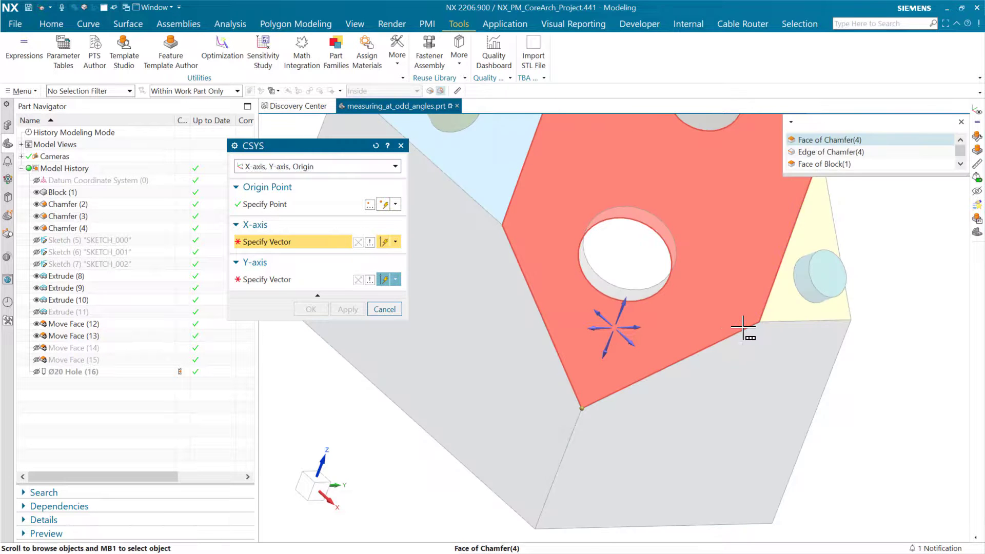
{"action": "left_click", "coordinate": [852, 152]}
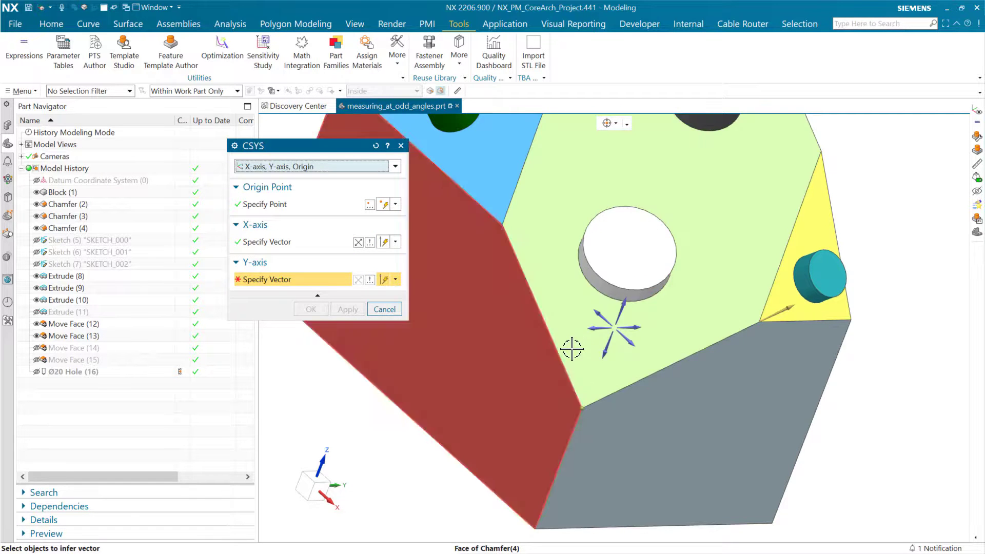
{"action": "left_click", "coordinate": [511, 247]}
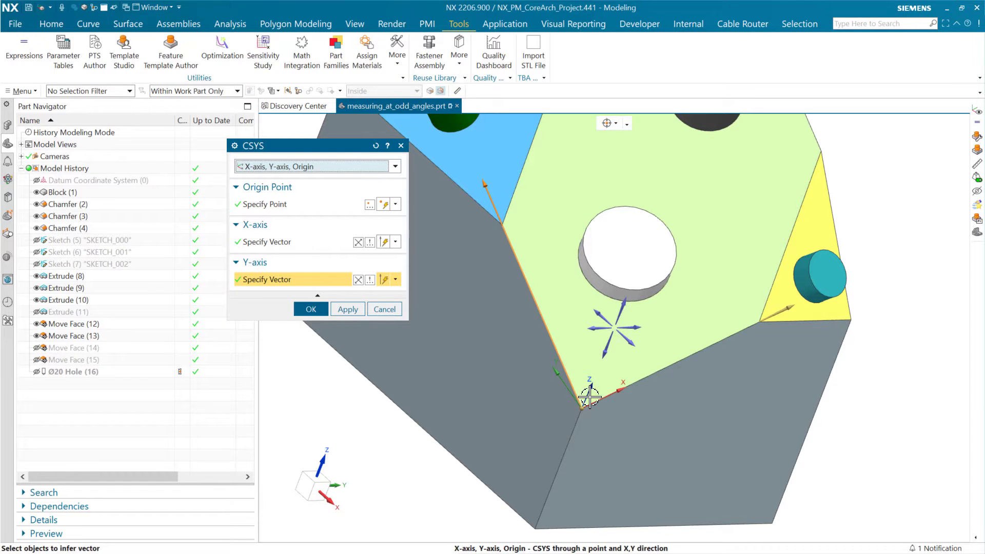
{"action": "middle_click_drag", "start_coordinate": [585, 402], "coordinate": [669, 453]}
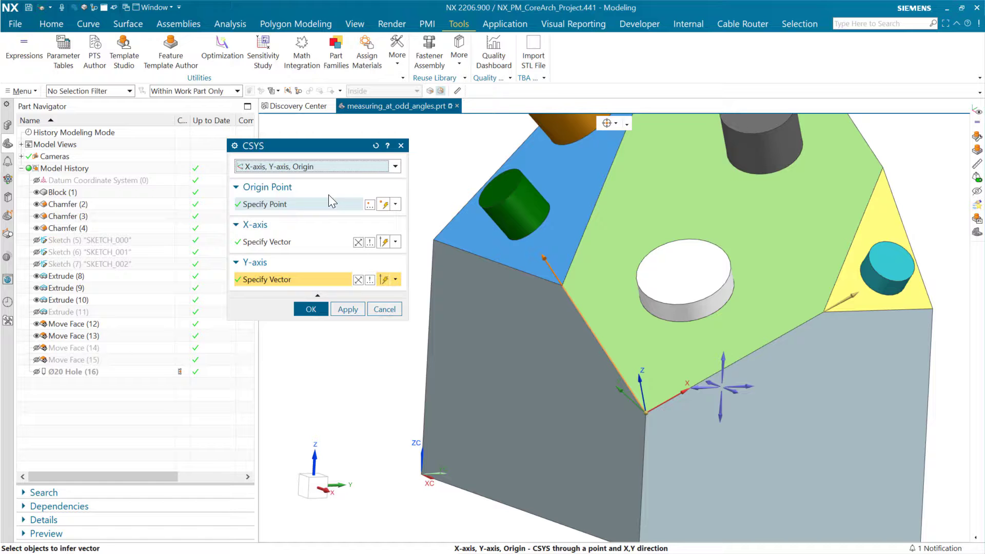
{"action": "left_click", "coordinate": [309, 313]}
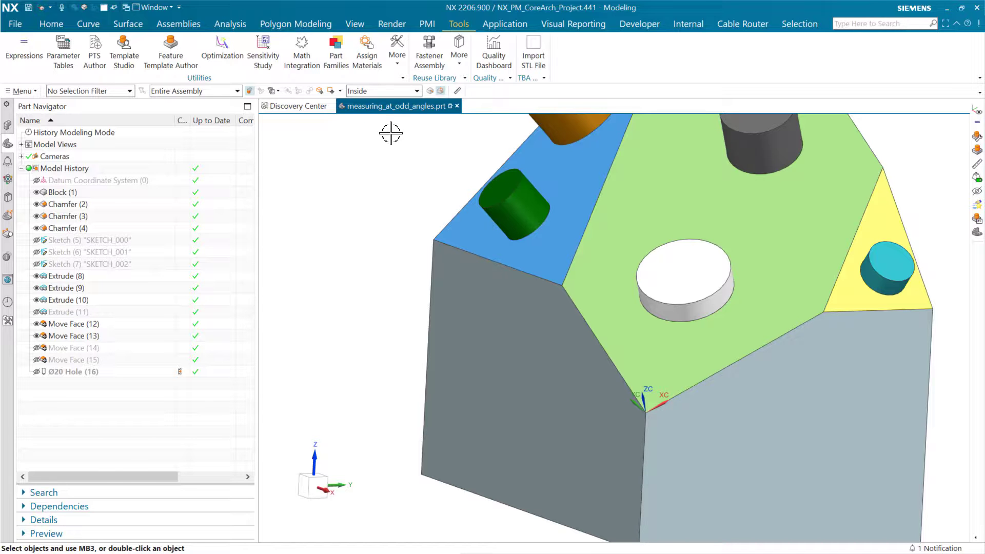
Save the reoriented WCS as a coordinate system at the green face's lowest corner
{"action": "left_click", "coordinate": [394, 64]}
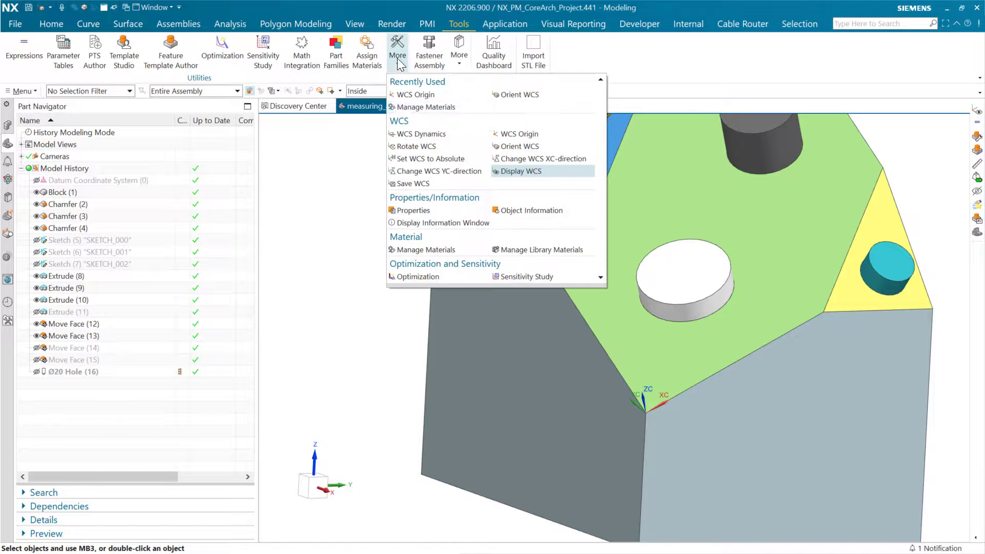
{"action": "left_click", "coordinate": [438, 182]}
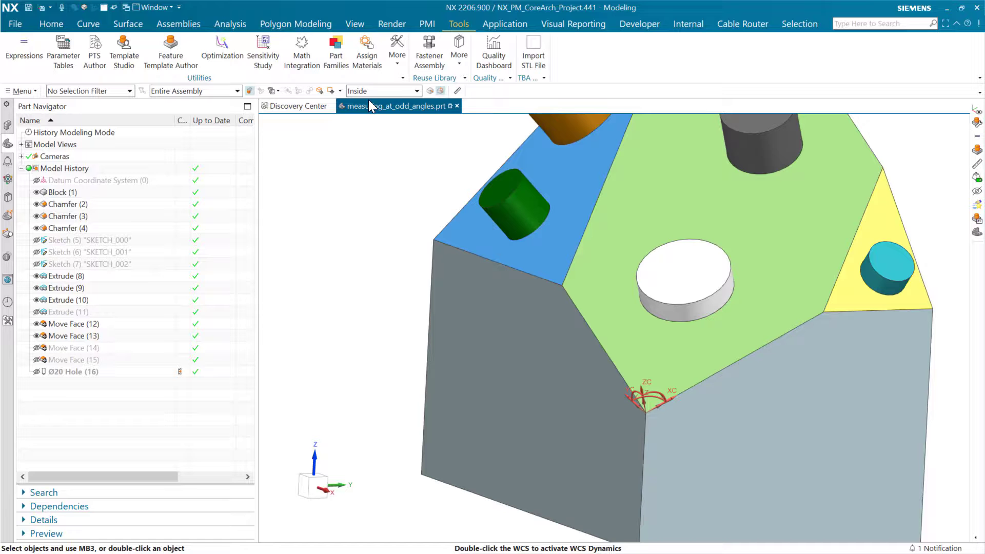
{"action": "left_click", "coordinate": [397, 67]}
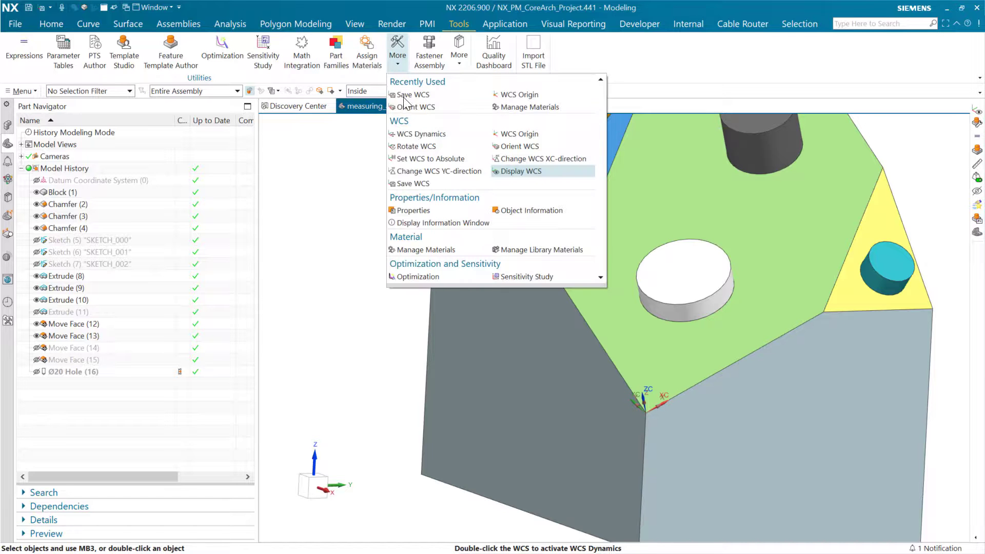
{"action": "left_click", "coordinate": [286, 158]}
Turn off the WCS display, leaving only the saved coordinate system shown on the model
{"action": "left_click", "coordinate": [24, 91]}
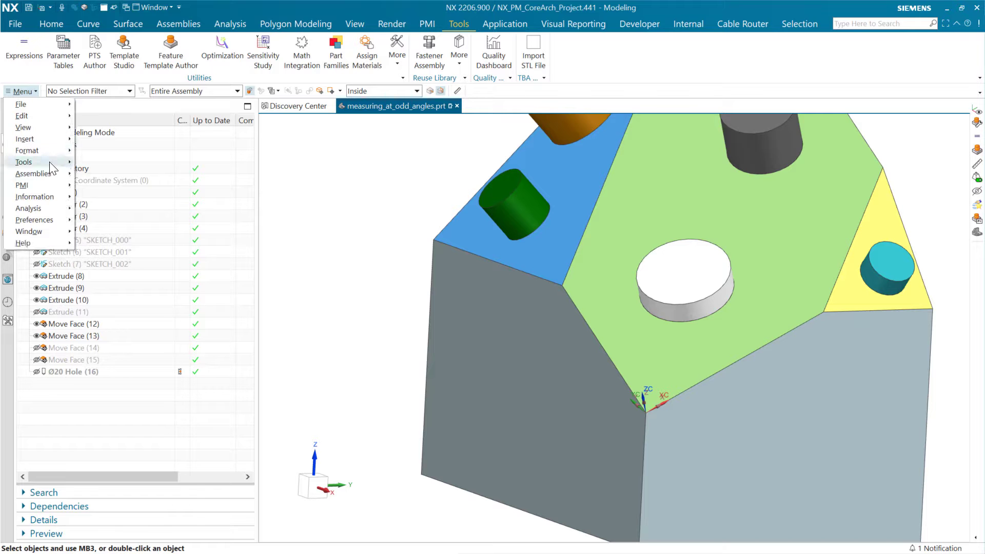
{"action": "mouse_move", "coordinate": [49, 161]}
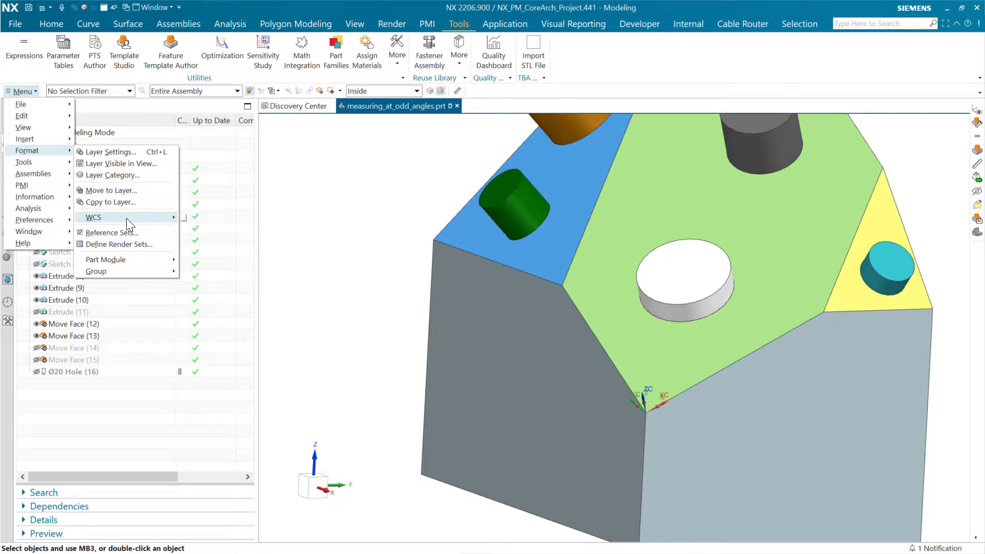
{"action": "mouse_move", "coordinate": [133, 217]}
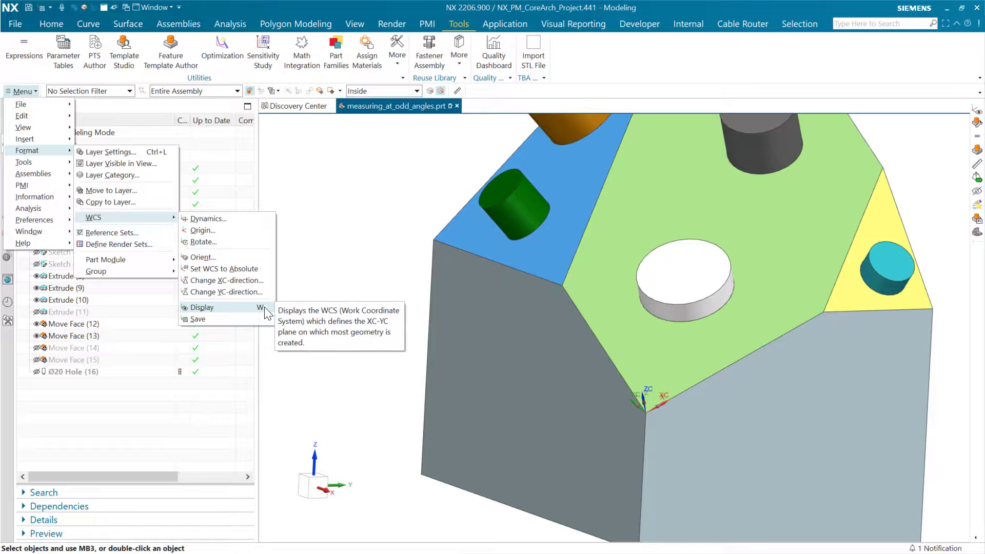
{"action": "left_click", "coordinate": [365, 288]}
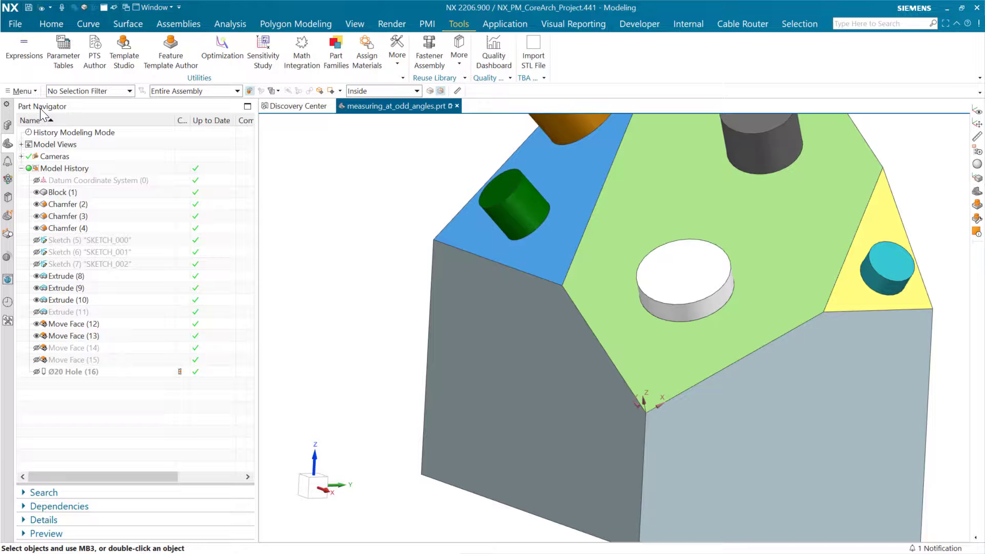
List the object information of the saved coordinate system at the green face's lowest corner, enlarging the listing to show its full matrix
{"action": "left_click", "coordinate": [22, 91]}
{"action": "mouse_move", "coordinate": [59, 198]}
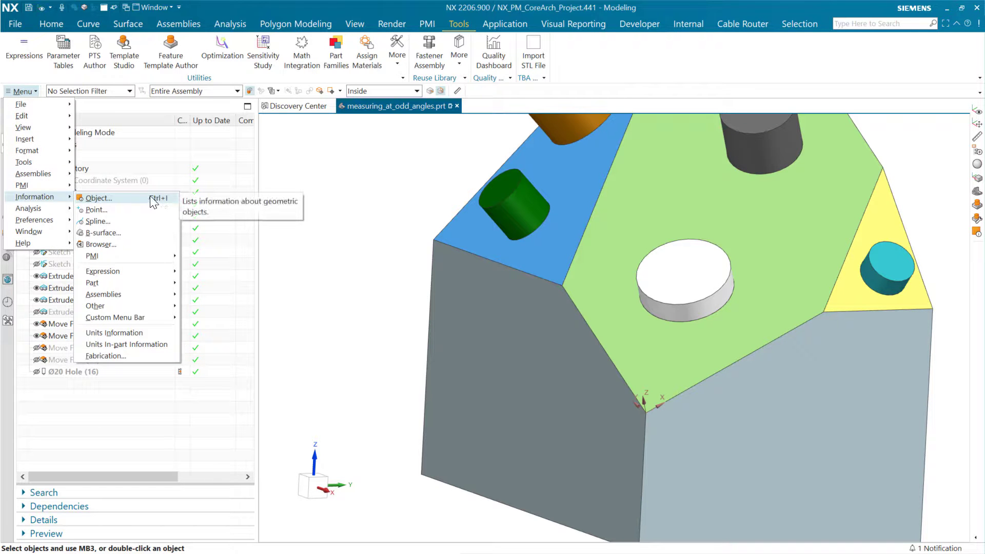
{"action": "left_click", "coordinate": [153, 200]}
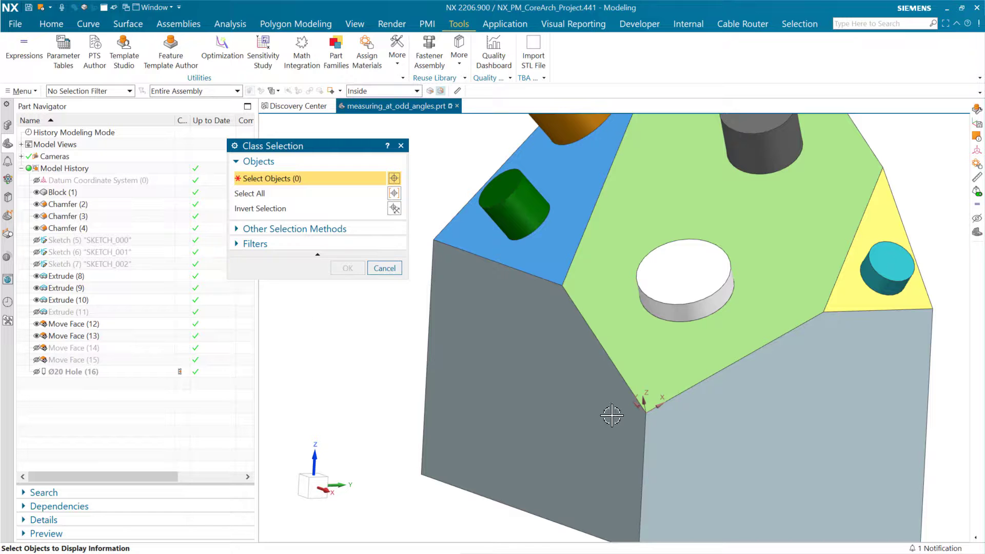
{"action": "left_click", "coordinate": [642, 408]}
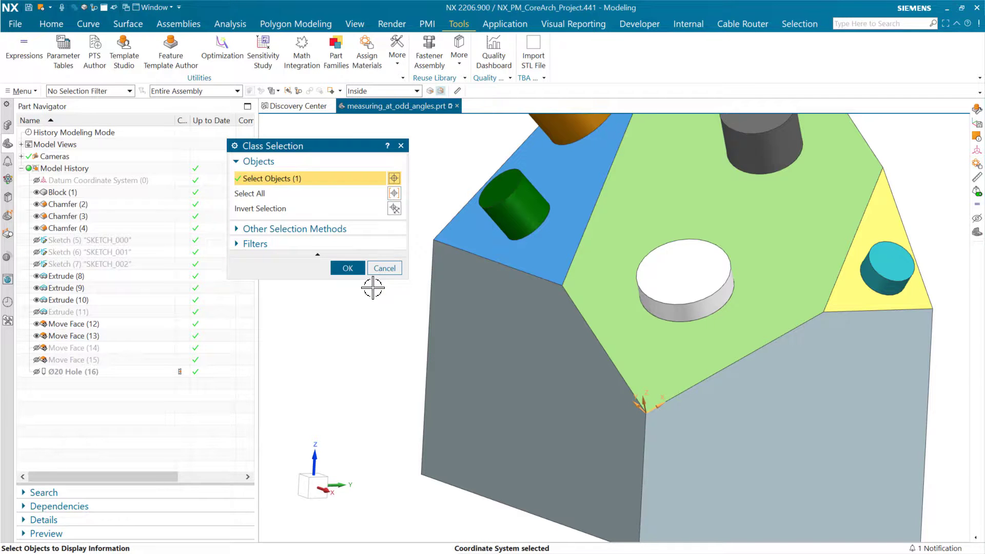
{"action": "left_click", "coordinate": [347, 268]}
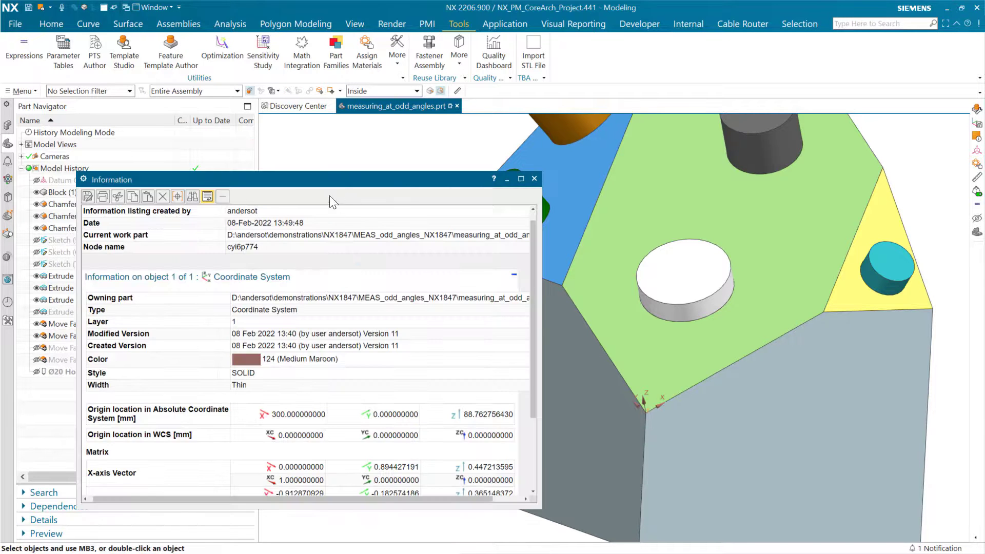
{"action": "left_click_drag", "start_coordinate": [342, 180], "coordinate": [365, 90]}
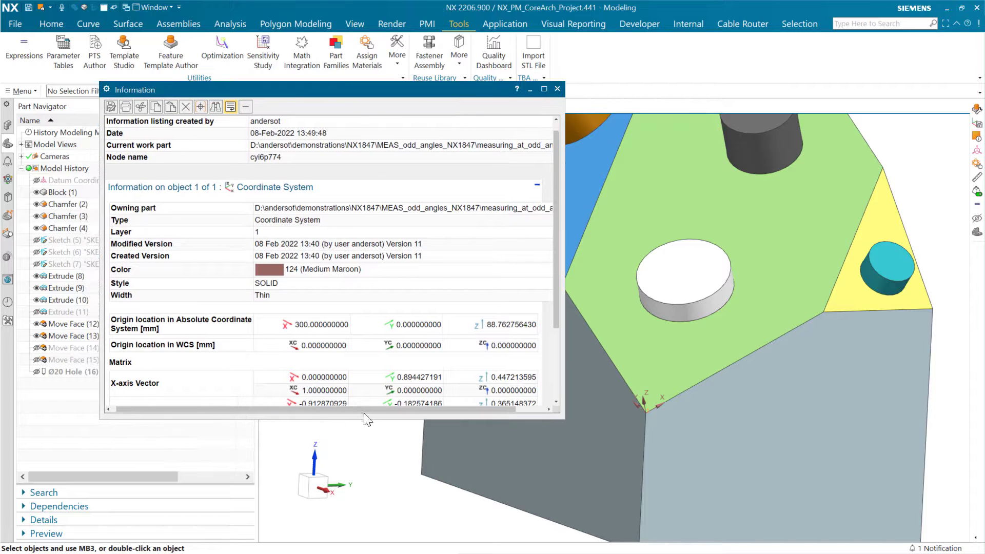
{"action": "left_click_drag", "start_coordinate": [363, 417], "coordinate": [354, 515]}
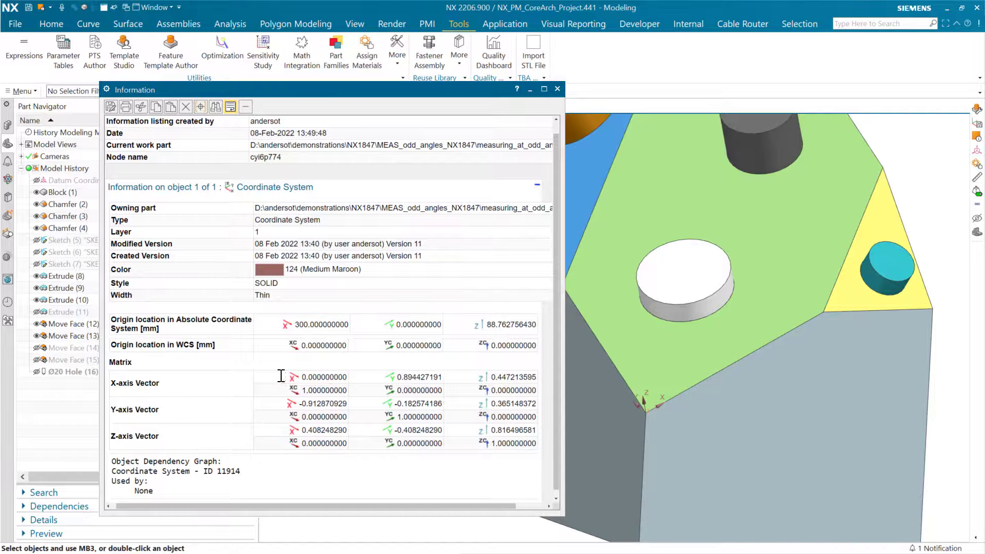
Examine the matrix's axis vectors in absolute and WCS coordinates, and close the information listing
{"action": "left_click_drag", "start_coordinate": [281, 376], "coordinate": [534, 376]}
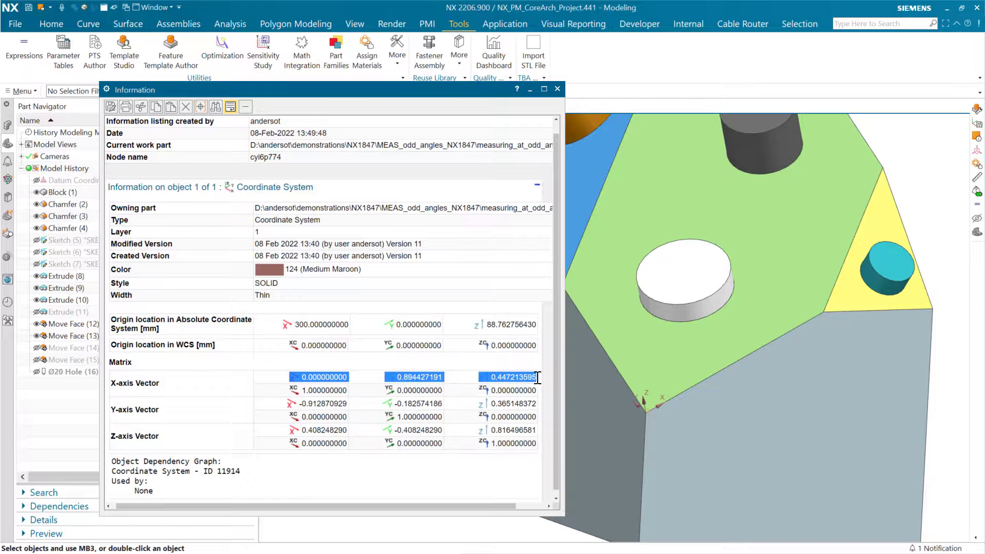
{"action": "left_click_drag", "start_coordinate": [283, 387], "coordinate": [525, 393]}
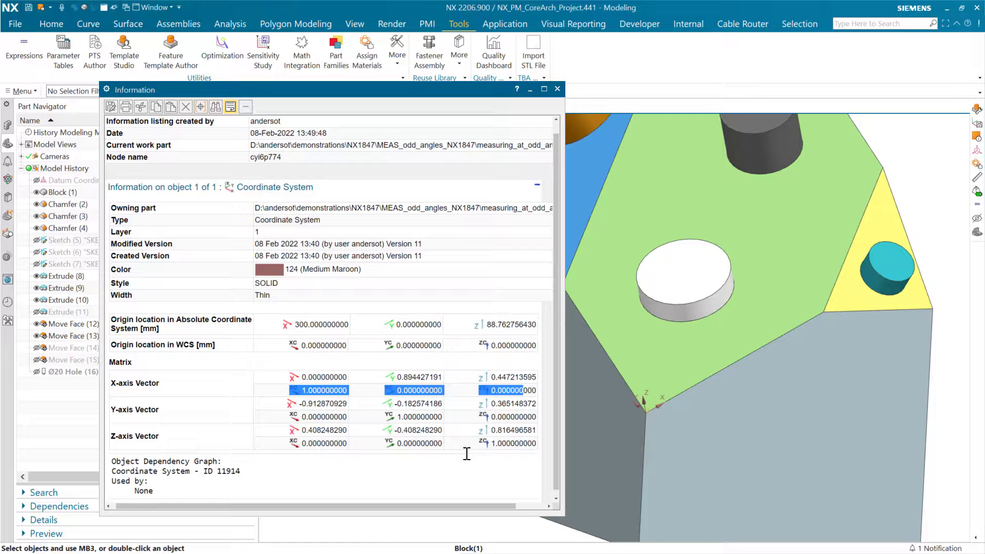
{"action": "mouse_move", "coordinate": [491, 445]}
{"action": "left_mouse_down"}
{"action": "mouse_move", "coordinate": [508, 442]}
{"action": "mouse_move", "coordinate": [497, 442]}
{"action": "left_mouse_up"}
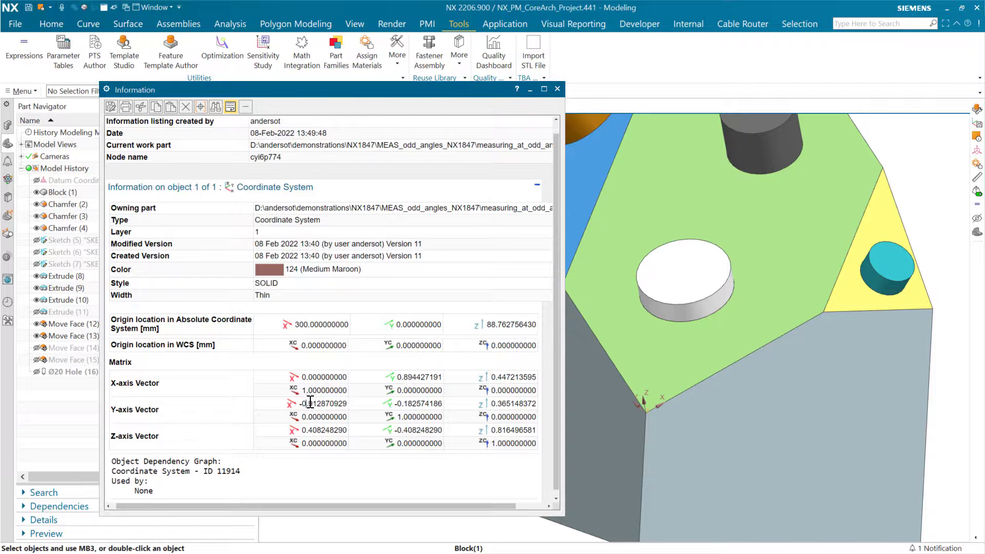
{"action": "left_click_drag", "start_coordinate": [310, 402], "coordinate": [347, 403]}
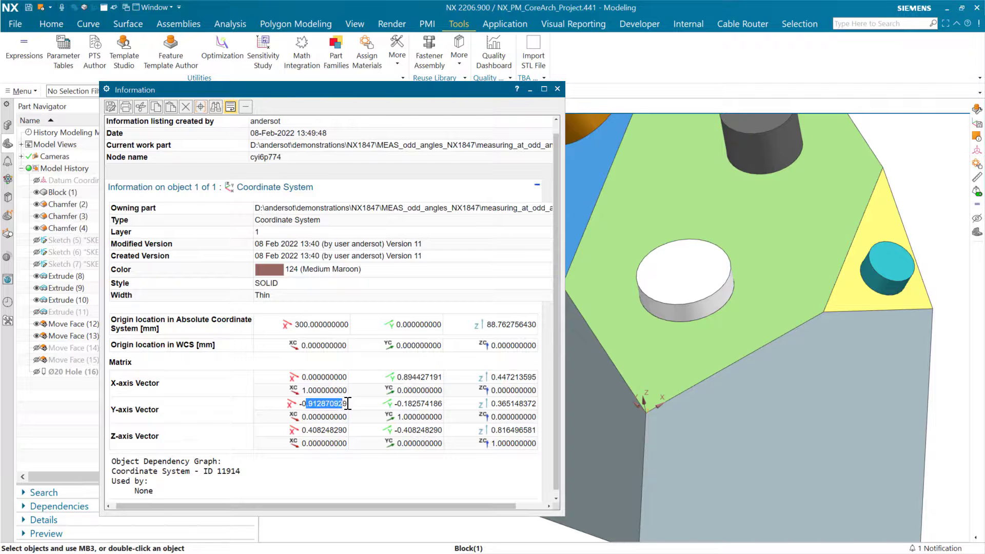
{"action": "left_click", "coordinate": [433, 470]}
{"action": "left_click", "coordinate": [558, 89]}
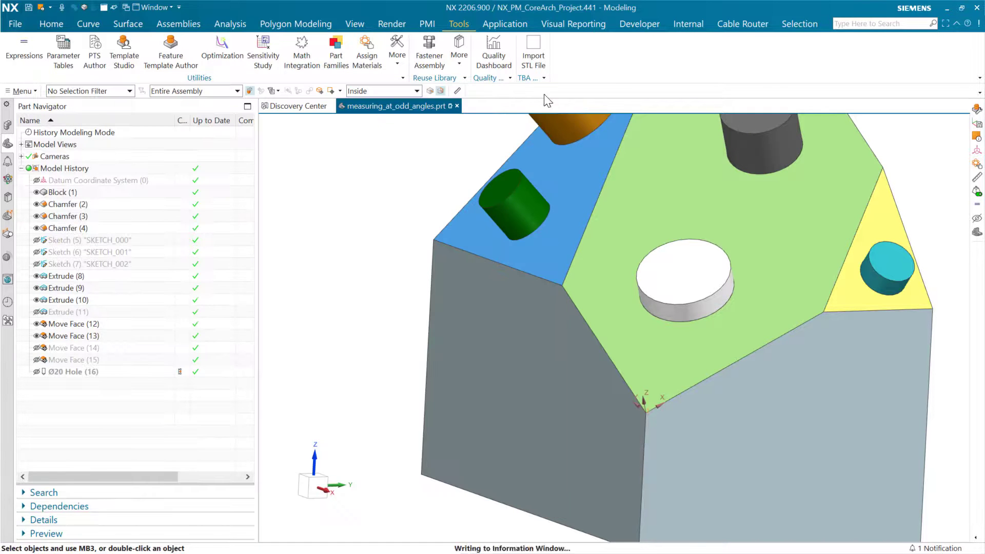
Try enlarging the symmetric distance of Chamfer (3) to check whether the saved coordinate system follows the green face's corner
{"action": "double_click", "coordinate": [610, 294]}
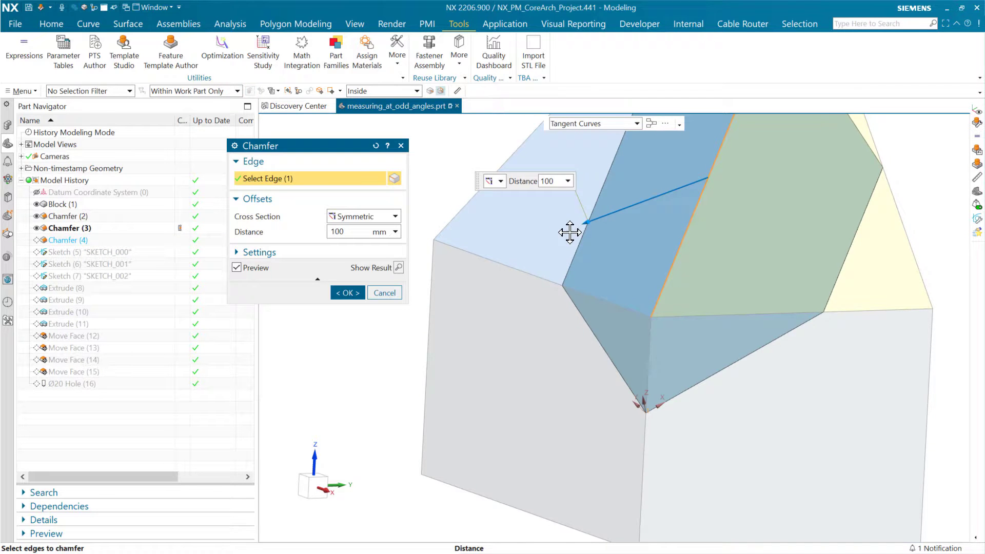
{"action": "left_click", "coordinate": [347, 293]}
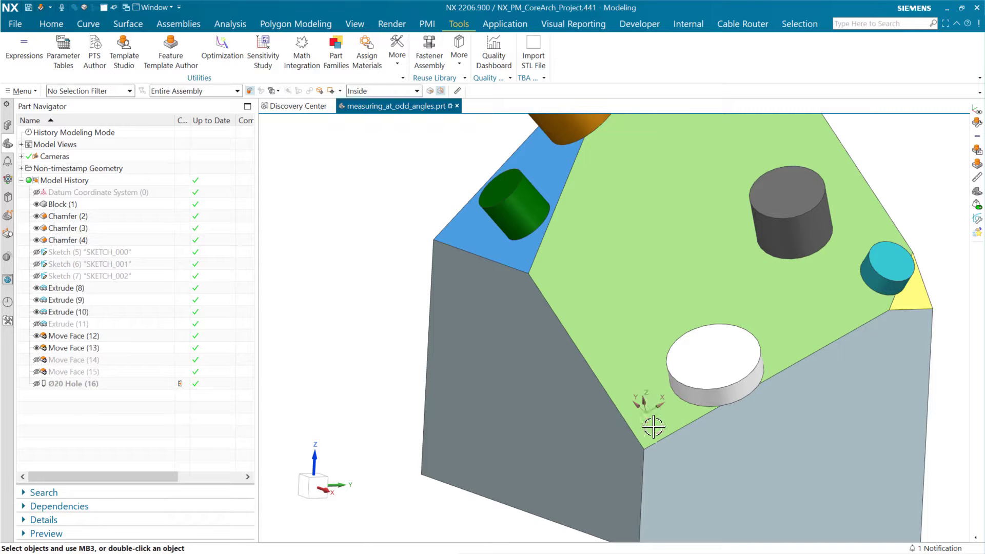
{"action": "mouse_move", "coordinate": [650, 424]}
{"action": "middle_mouse_down"}
{"action": "mouse_move", "coordinate": [625, 407]}
{"action": "mouse_move", "coordinate": [653, 403]}
{"action": "mouse_move", "coordinate": [671, 427]}
{"action": "mouse_move", "coordinate": [661, 419]}
{"action": "middle_mouse_up"}
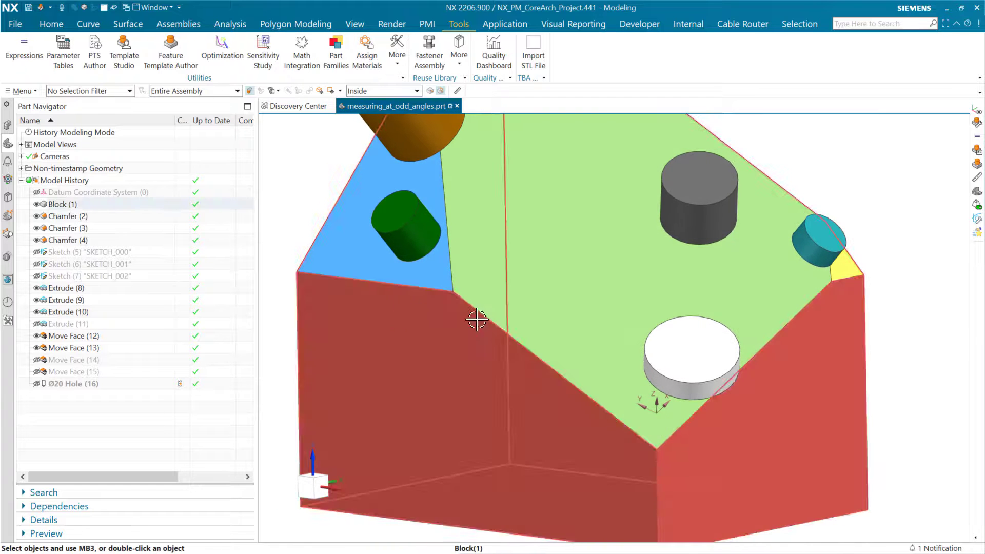
Undo the chamfer change together with the saved coordinate system and the WCS reorientation
{"action": "key", "text": "ctrl+z"}
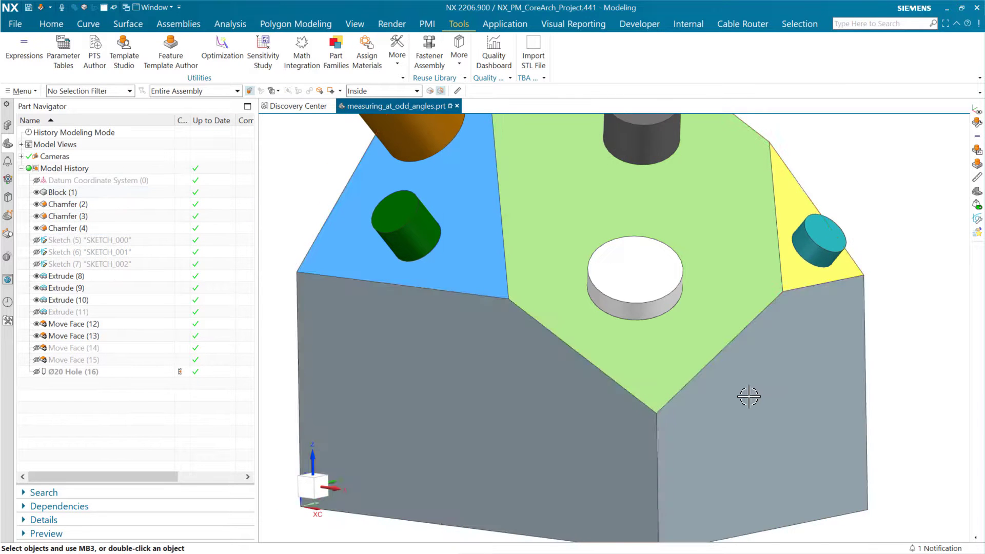
{"action": "middle_click_drag", "start_coordinate": [730, 393], "coordinate": [759, 387]}
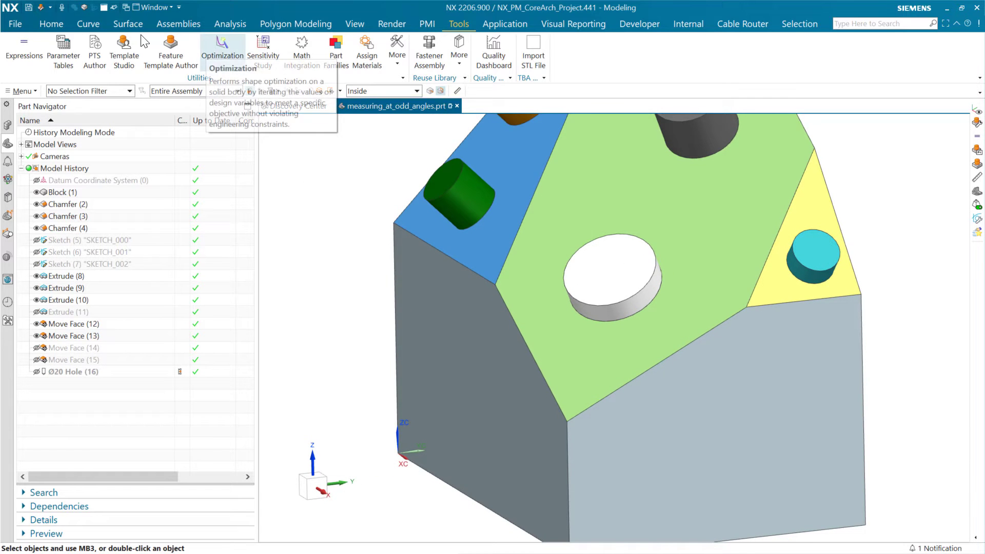
Create an associative X-axis, Y-axis, Origin datum CSYS at the green face's lowest corner, with X and Y along its adjoining right and left edges
{"action": "left_click", "coordinate": [84, 24]}
{"action": "left_click", "coordinate": [127, 24]}
{"action": "left_click", "coordinate": [88, 24]}
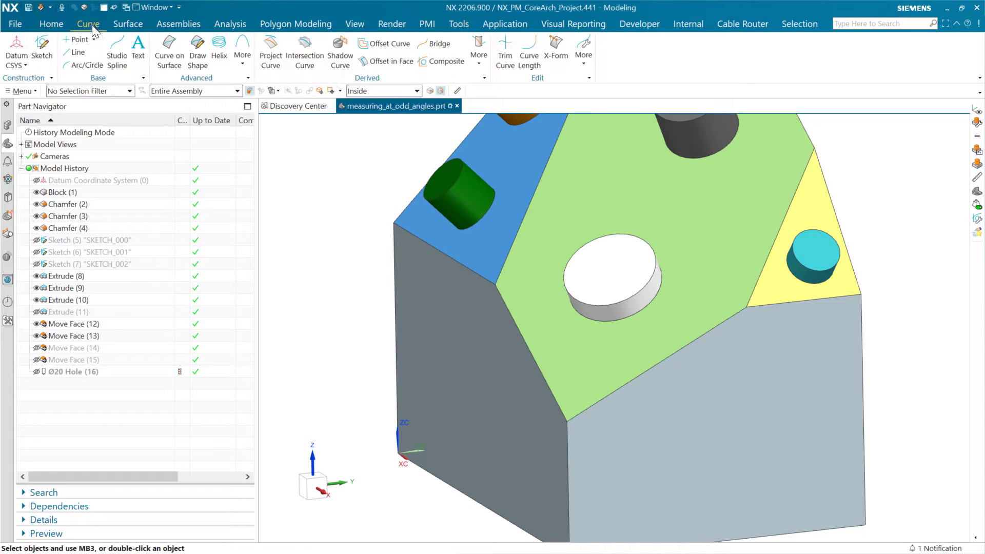
{"action": "left_click", "coordinate": [25, 66]}
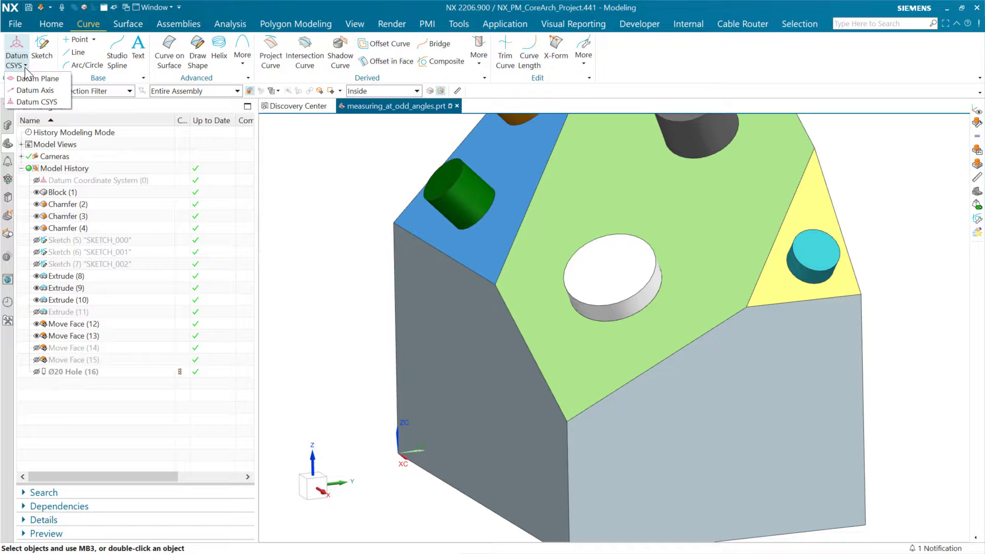
{"action": "left_click", "coordinate": [36, 102]}
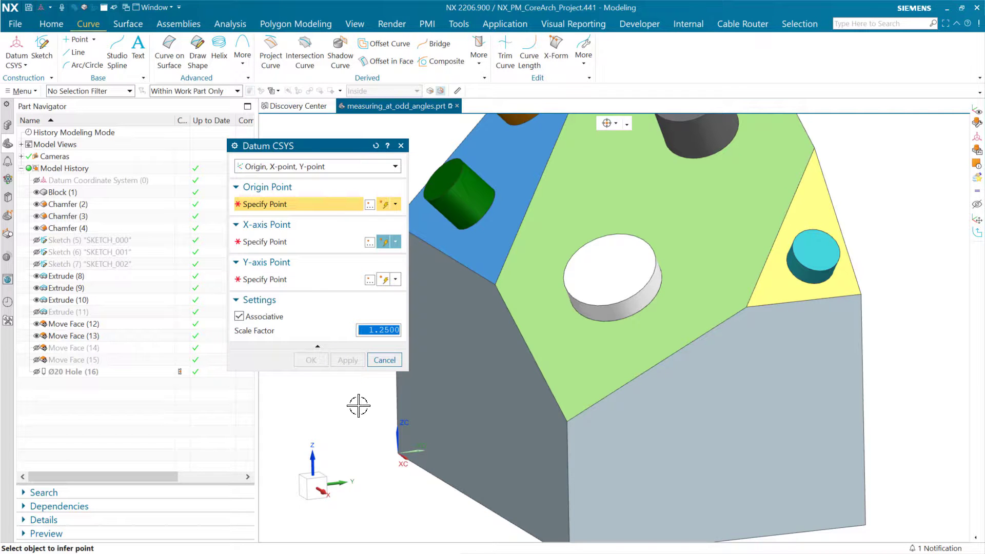
{"action": "middle_click_drag", "start_coordinate": [366, 408], "coordinate": [428, 400], "text": "shift"}
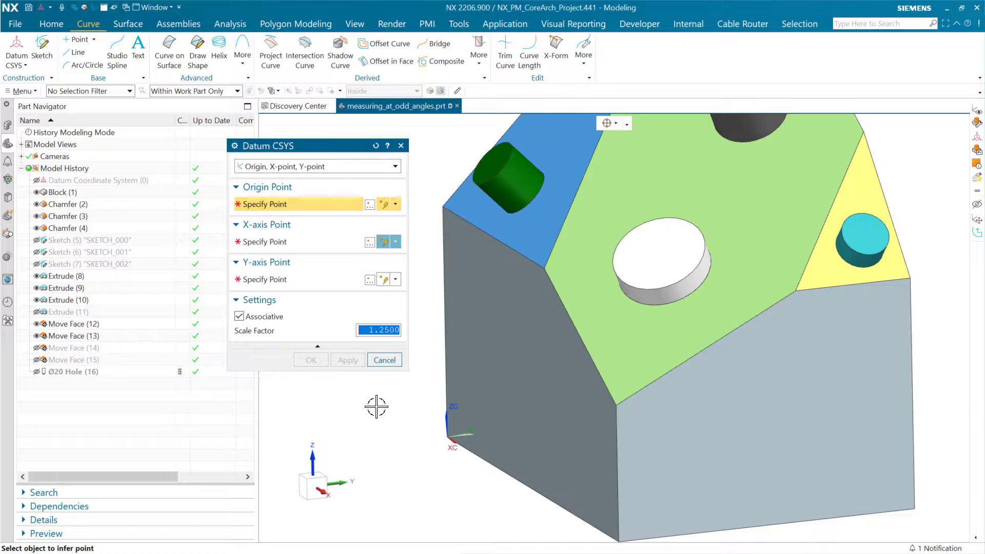
{"action": "left_click", "coordinate": [394, 167]}
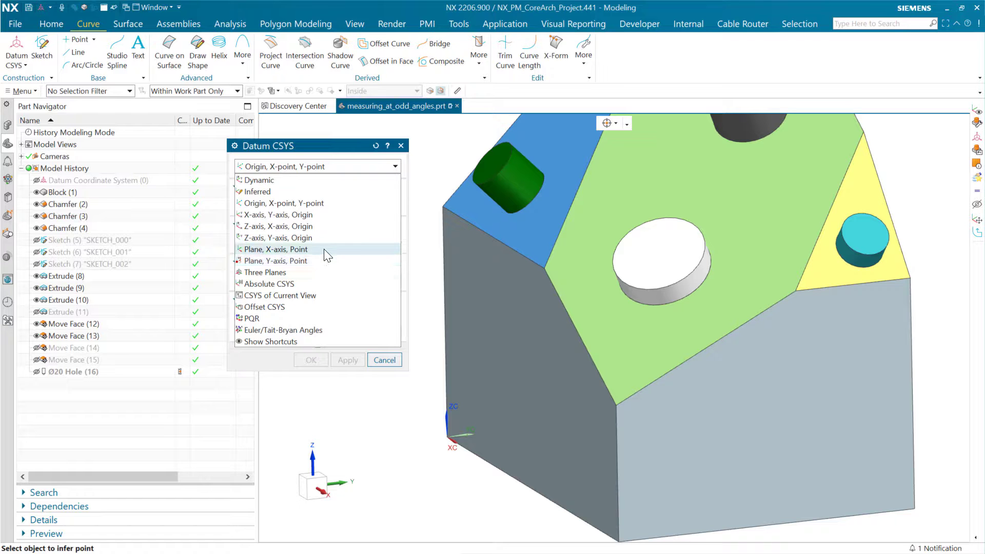
{"action": "left_click", "coordinate": [309, 214]}
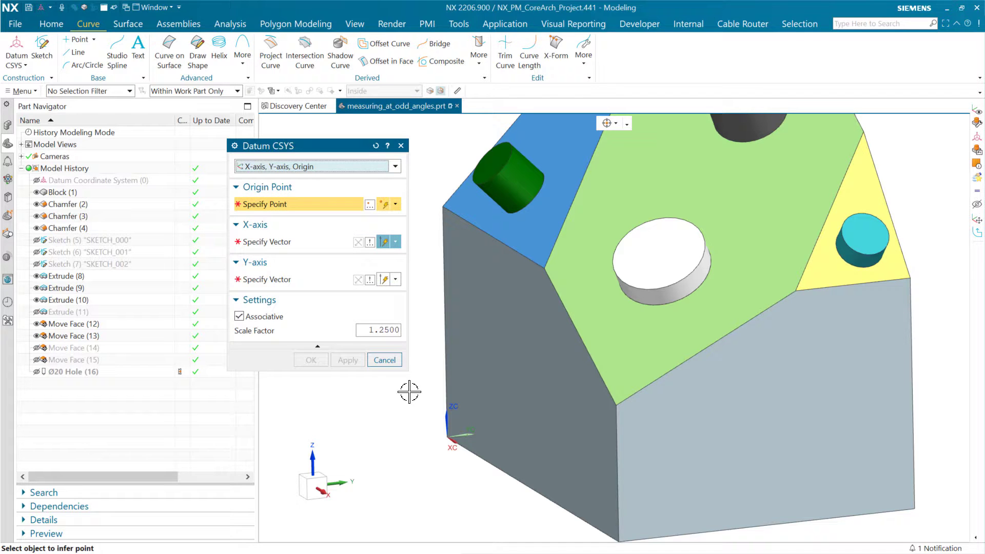
{"action": "left_click", "coordinate": [616, 405]}
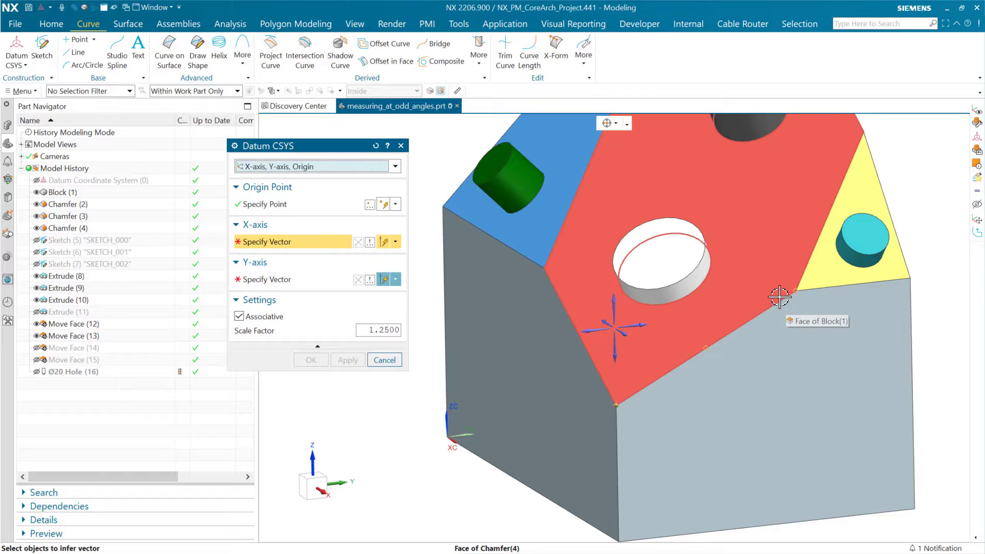
{"action": "left_click", "coordinate": [780, 297]}
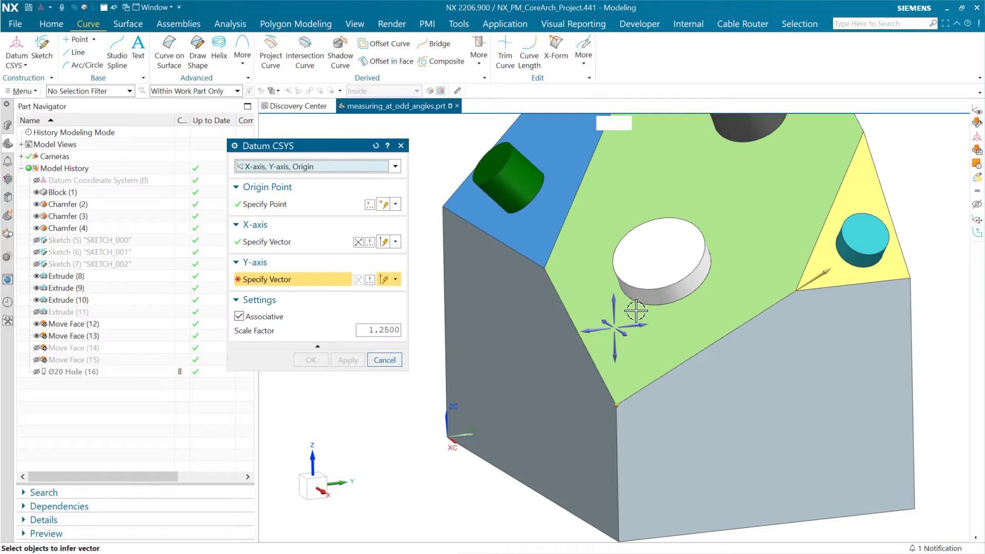
{"action": "left_click", "coordinate": [555, 288]}
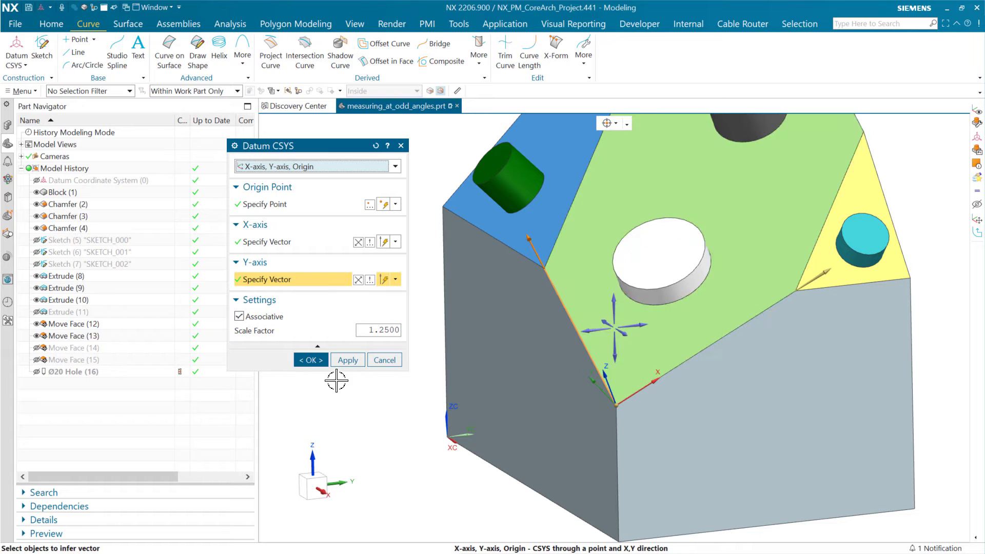
{"action": "left_click", "coordinate": [314, 361]}
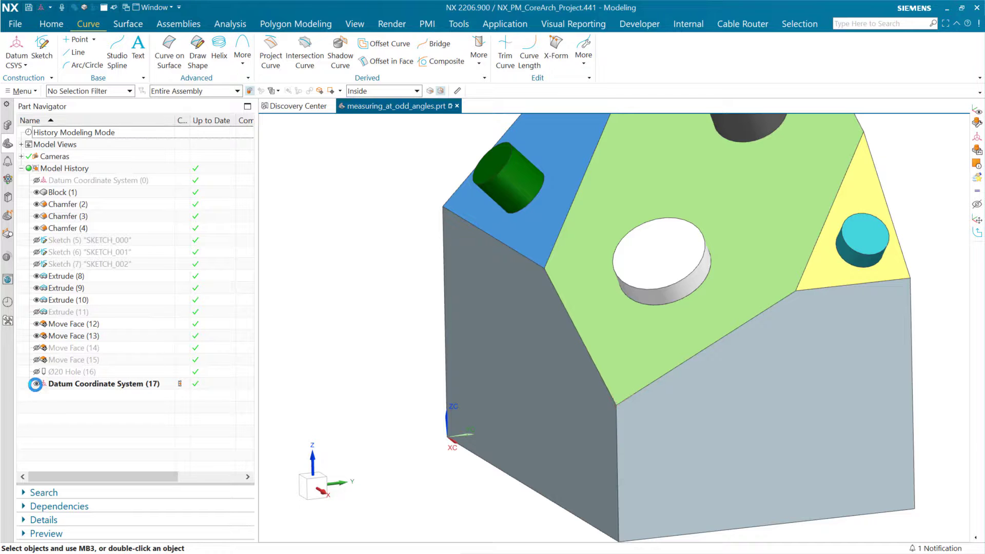
Set the symmetric distance of Chamfer (3) to 130 mm
{"action": "left_click", "coordinate": [598, 311]}
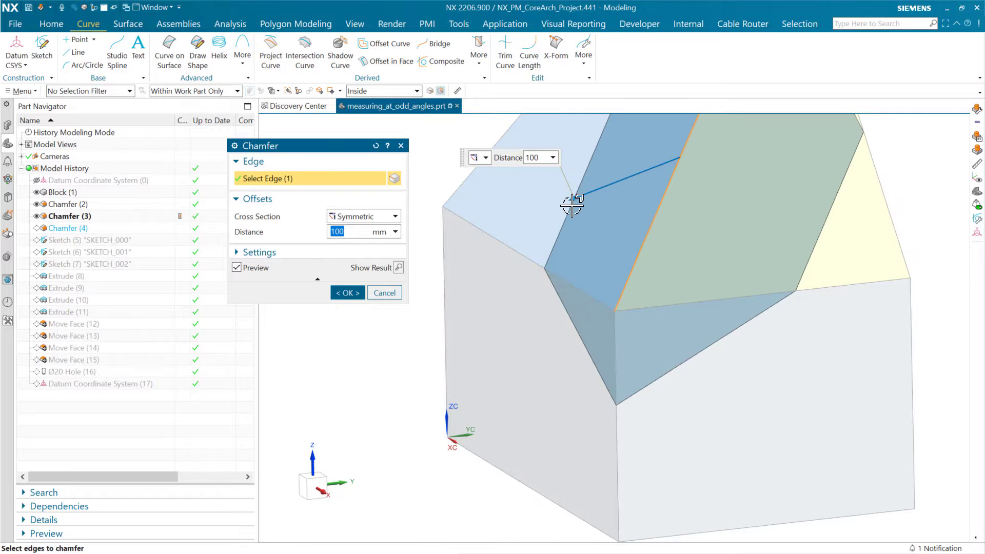
{"action": "left_click_drag", "start_coordinate": [546, 212], "coordinate": [541, 214]}
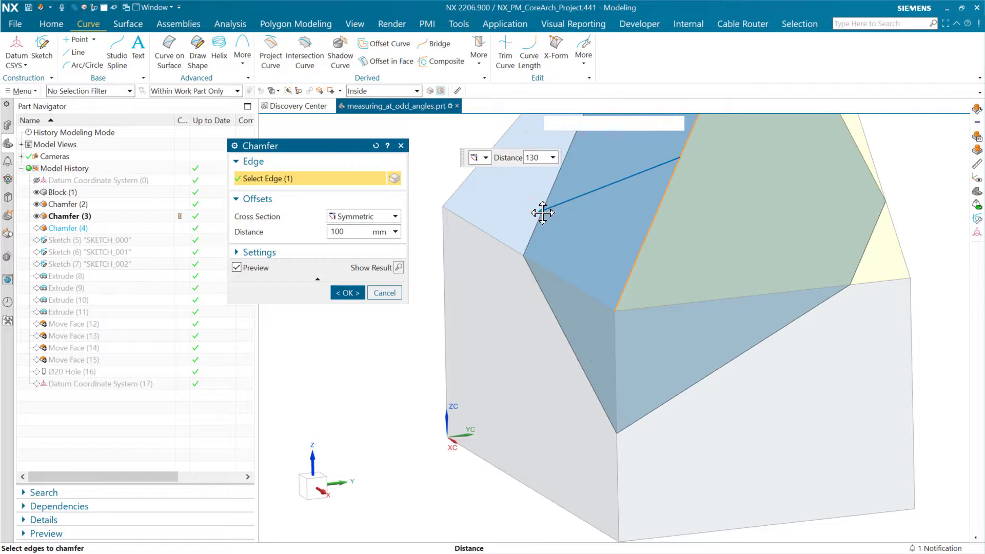
{"action": "left_click", "coordinate": [343, 290]}
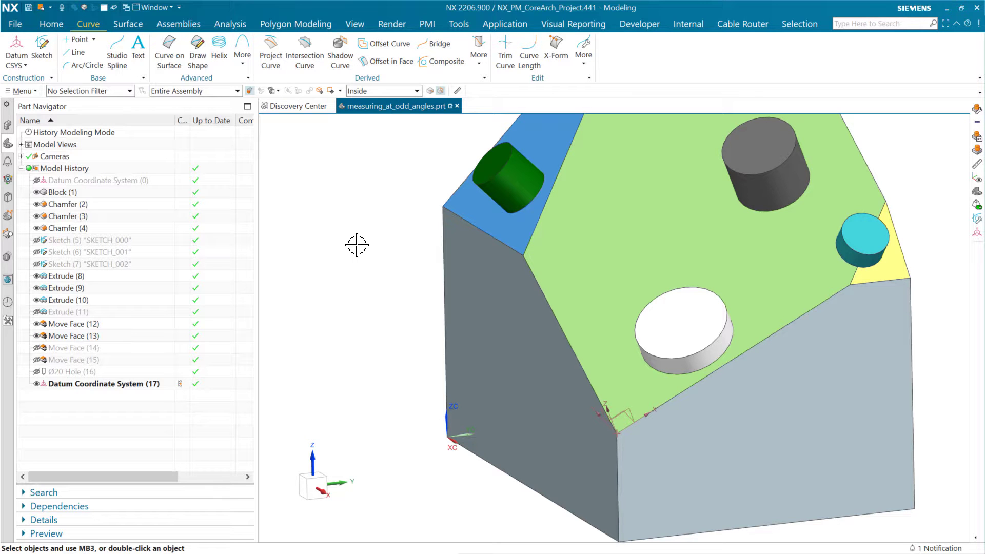
List the object information of Datum Coordinate System (17) and examine its origin location and axis vectors
{"action": "key", "text": "ctrl+i"}
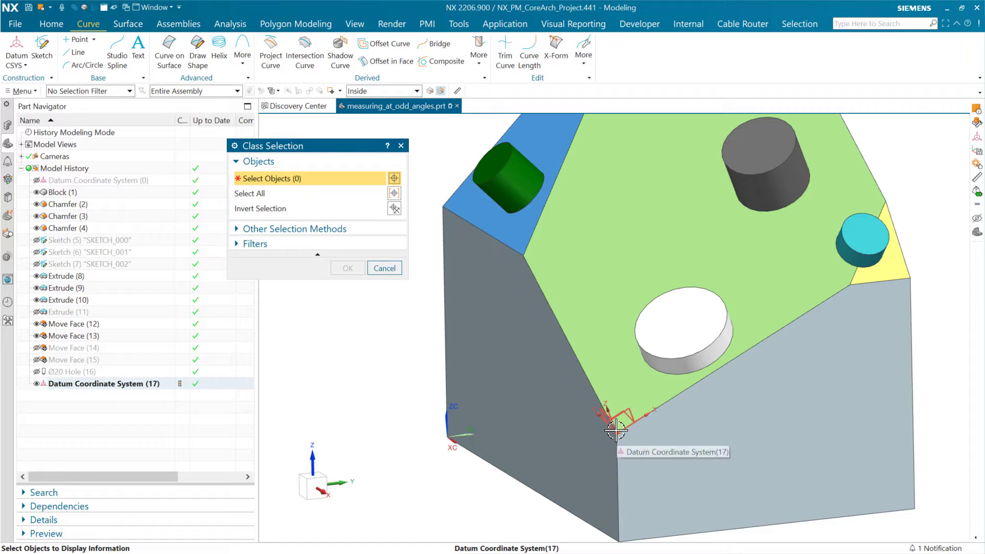
{"action": "left_click", "coordinate": [611, 428]}
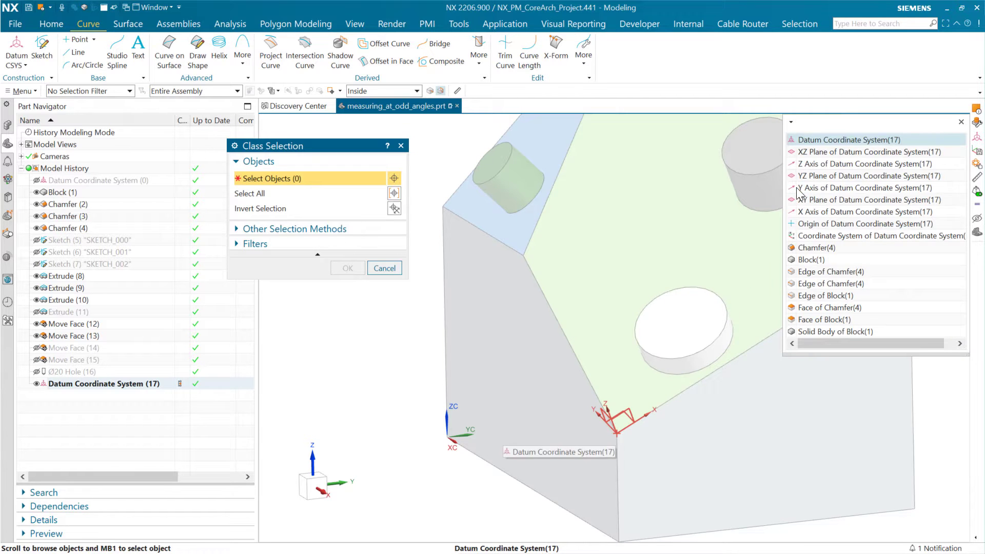
{"action": "left_click", "coordinate": [815, 140]}
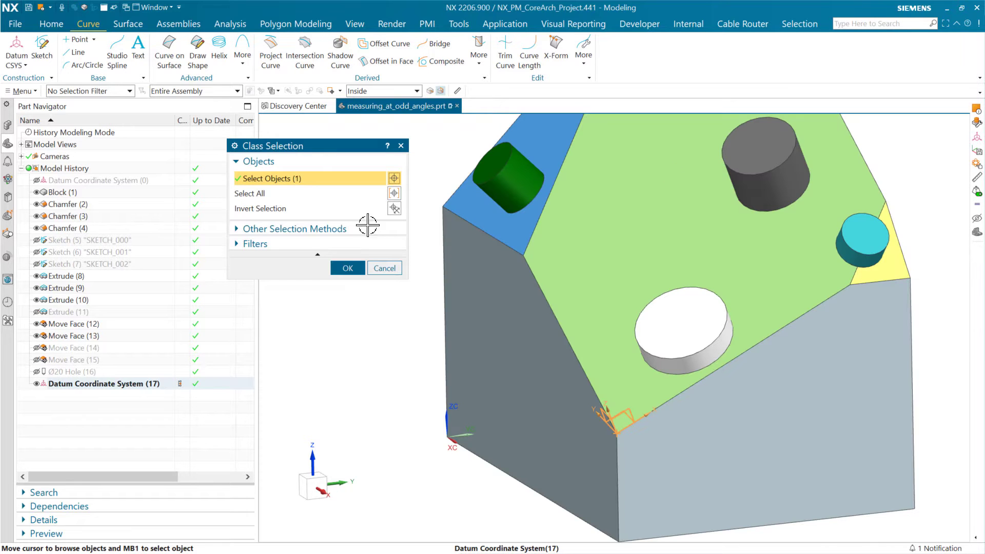
{"action": "left_click", "coordinate": [347, 268]}
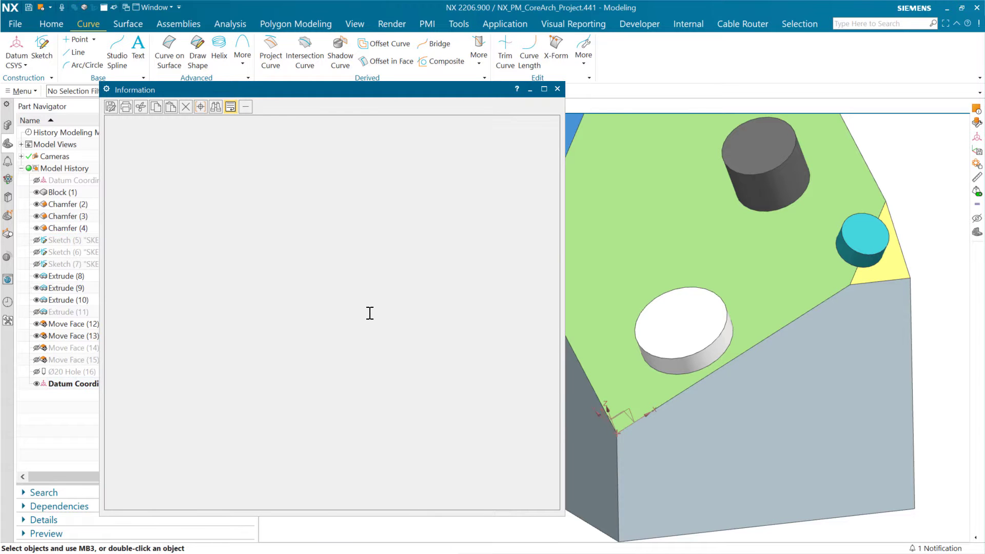
{"action": "scroll", "coordinate": [391, 314], "scroll_direction": "down", "scroll_amount": 2}
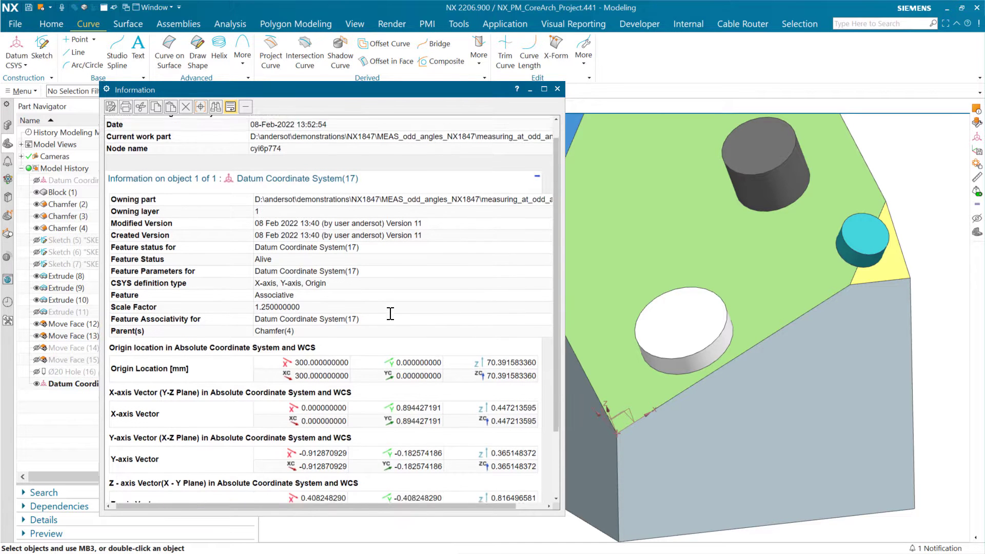
{"action": "scroll", "coordinate": [390, 314], "scroll_direction": "down", "scroll_amount": 3}
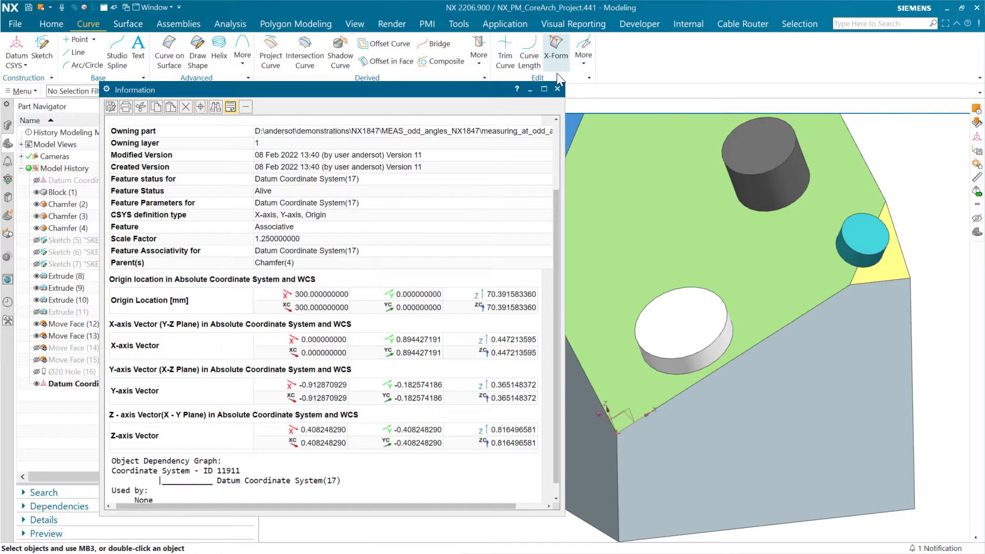
List the object information of the Coordinate System object within Datum Coordinate System (17) and examine its origin location and axis vector matrix
{"action": "left_click", "coordinate": [557, 89]}
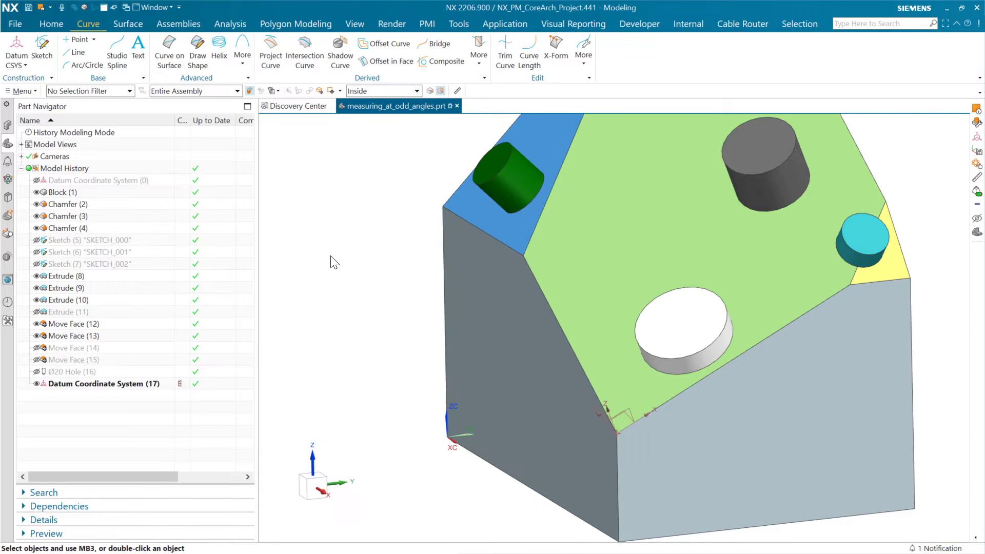
{"action": "key", "text": "ctrl+i"}
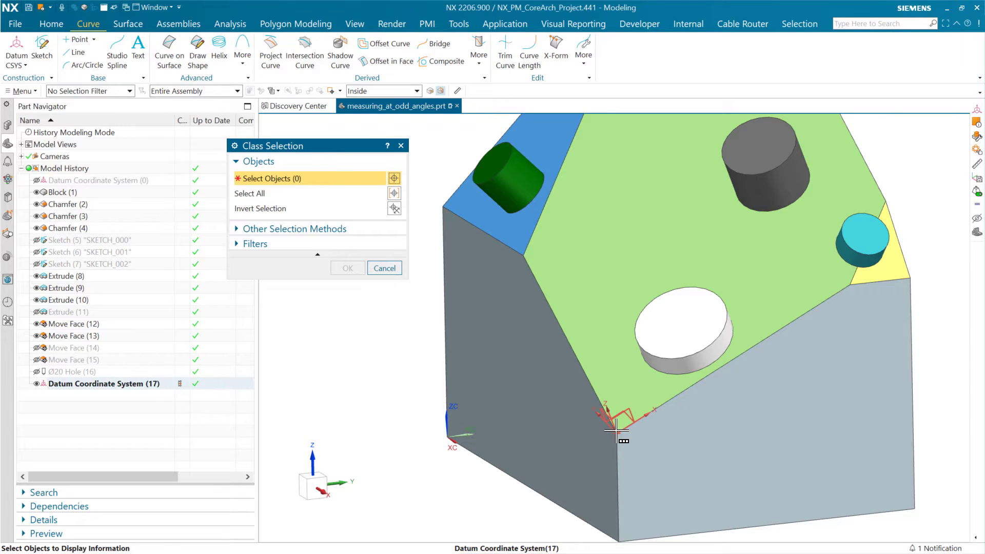
{"action": "mouse_move", "coordinate": [616, 433]}
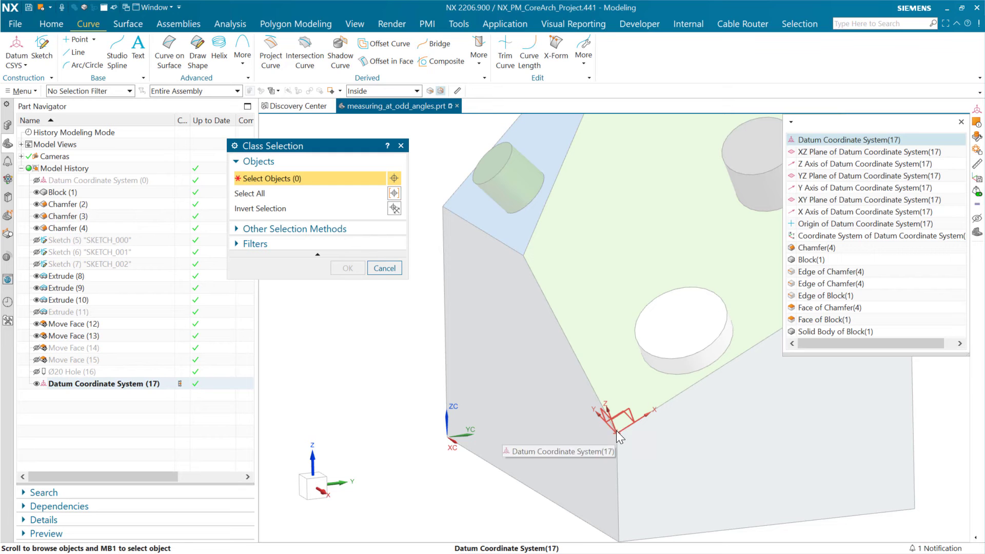
{"action": "scroll", "coordinate": [617, 432], "scroll_direction": "down", "scroll_amount": 2}
{"action": "scroll", "coordinate": [617, 430], "scroll_direction": "down", "scroll_amount": 4}
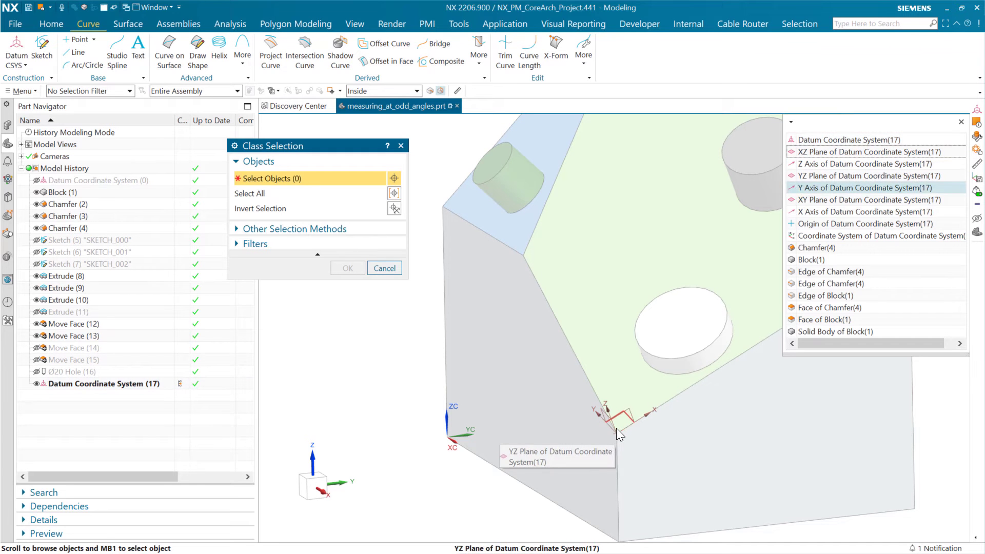
{"action": "scroll", "coordinate": [617, 430], "scroll_direction": "down", "scroll_amount": 2}
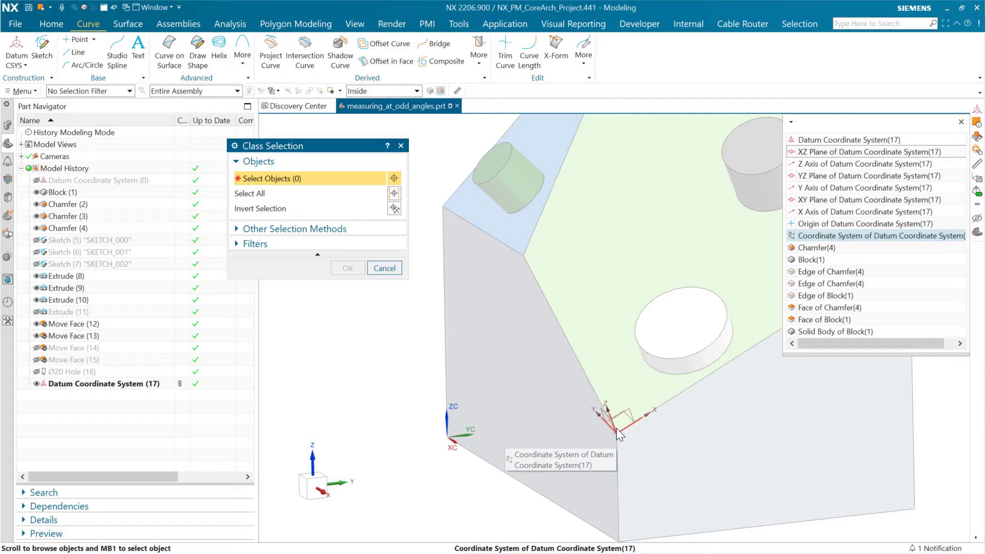
{"action": "left_click", "coordinate": [617, 428]}
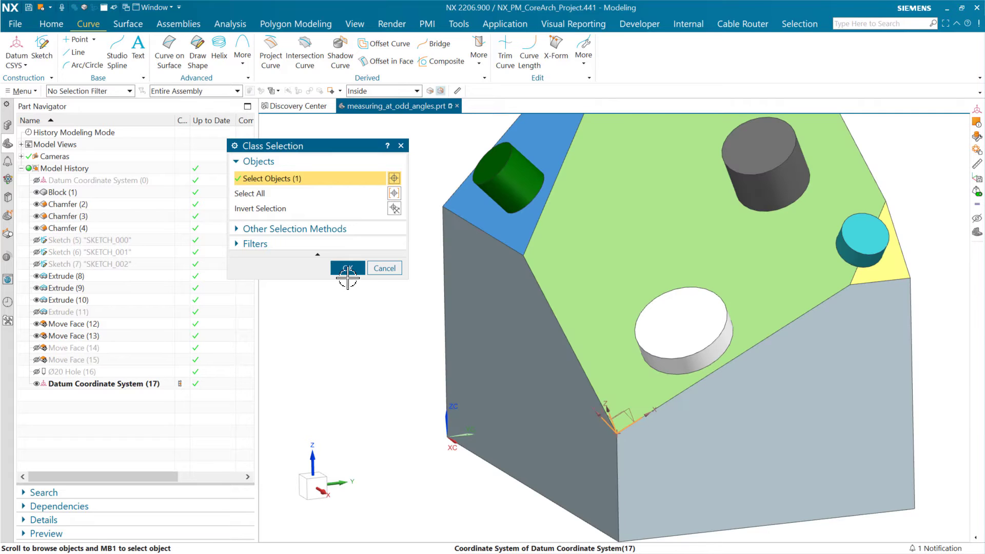
{"action": "left_click", "coordinate": [348, 269]}
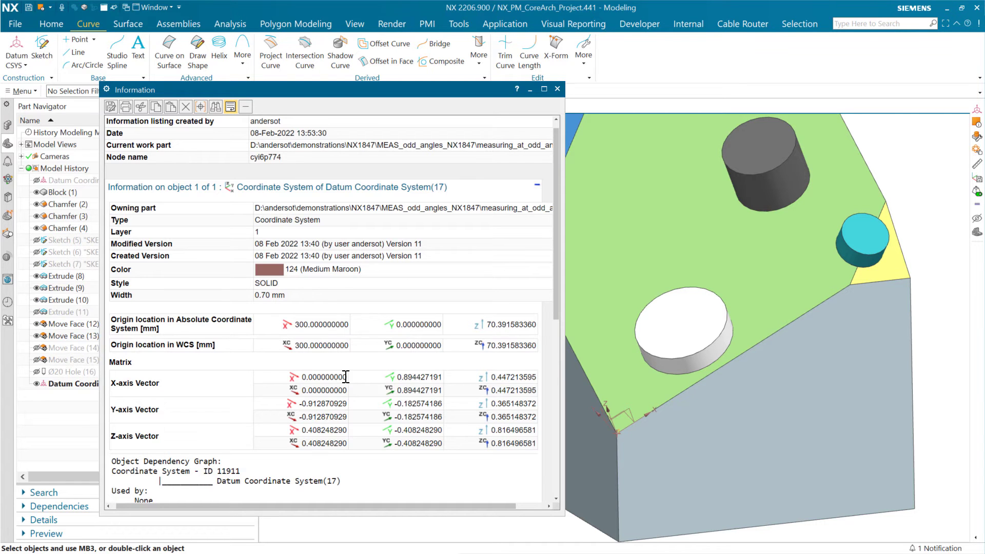
{"action": "double_click", "coordinate": [420, 391]}
{"action": "left_click", "coordinate": [413, 469]}
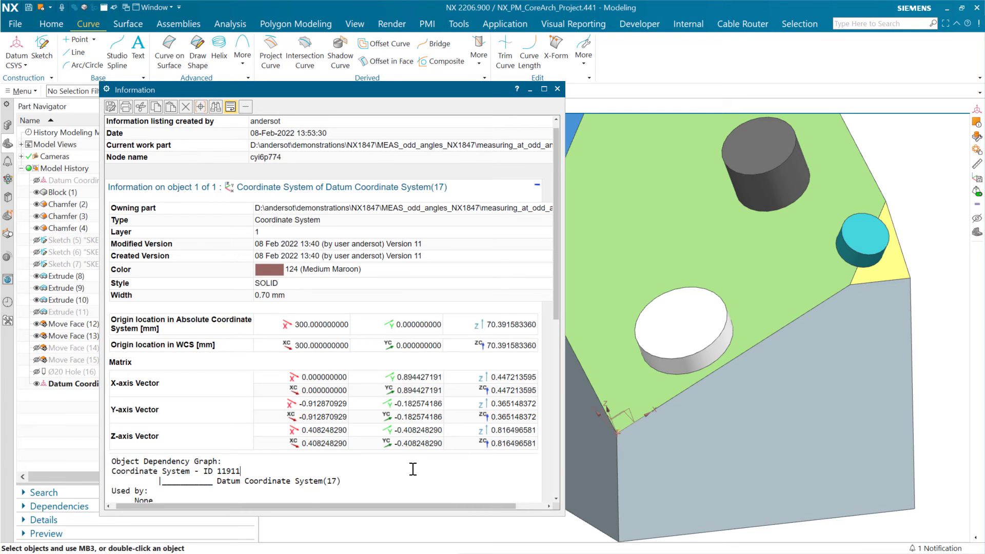